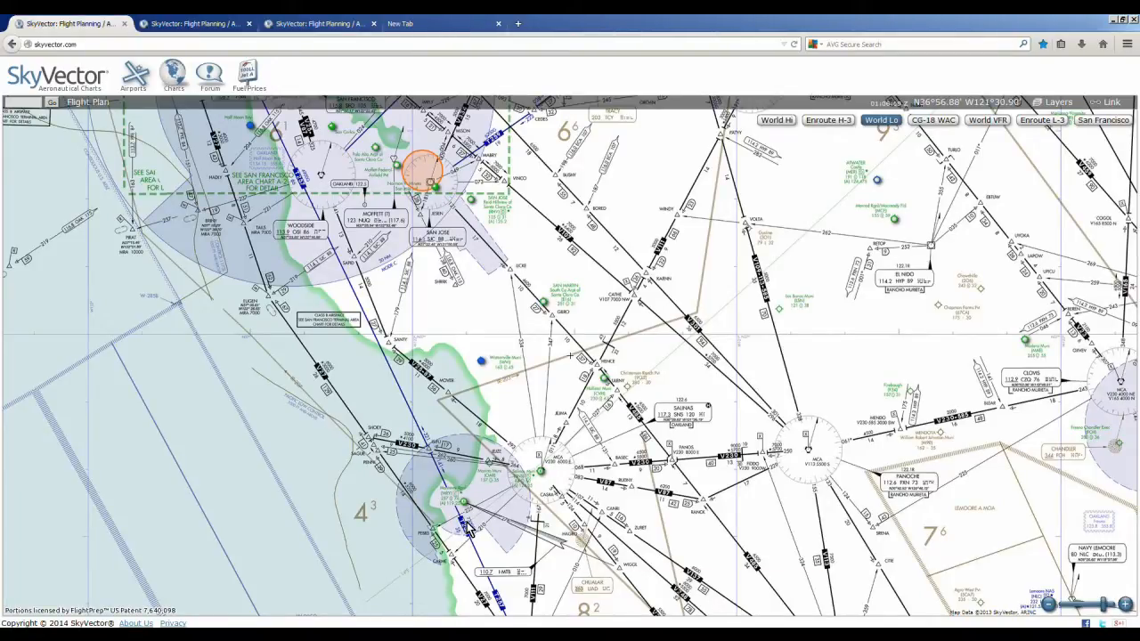
- Show the World Lo chart and inspect the California coast and western United States at several scales
mouse_move(465, 508)
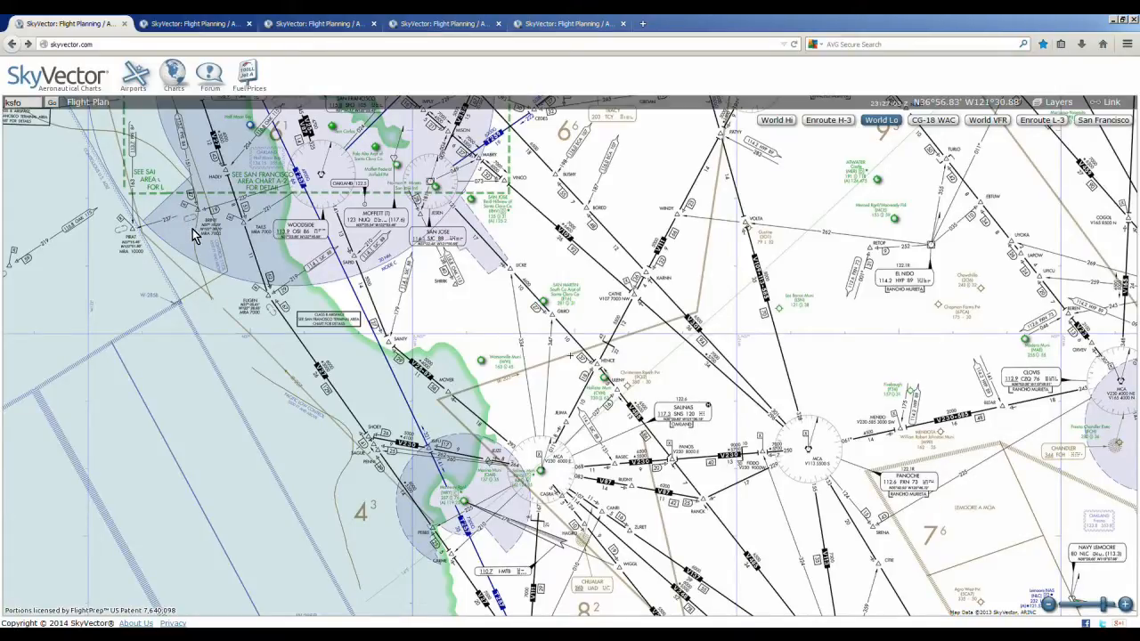
click(174, 76)
click(881, 119)
scroll(608, 319, up, 5)
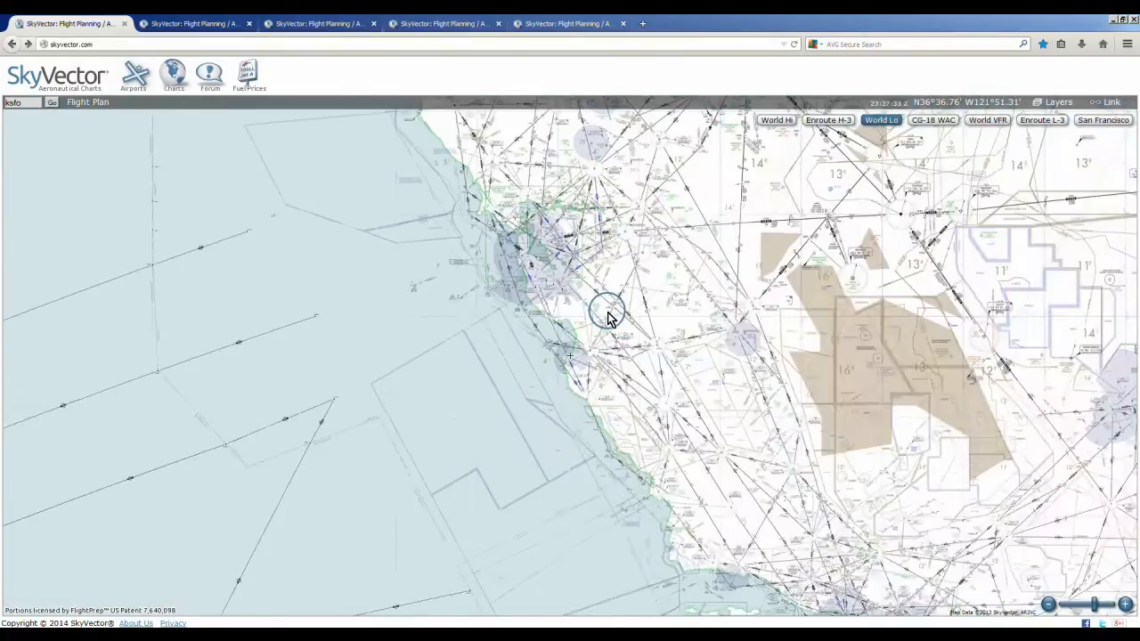
scroll(608, 319, down, 4)
scroll(608, 318, up, 3)
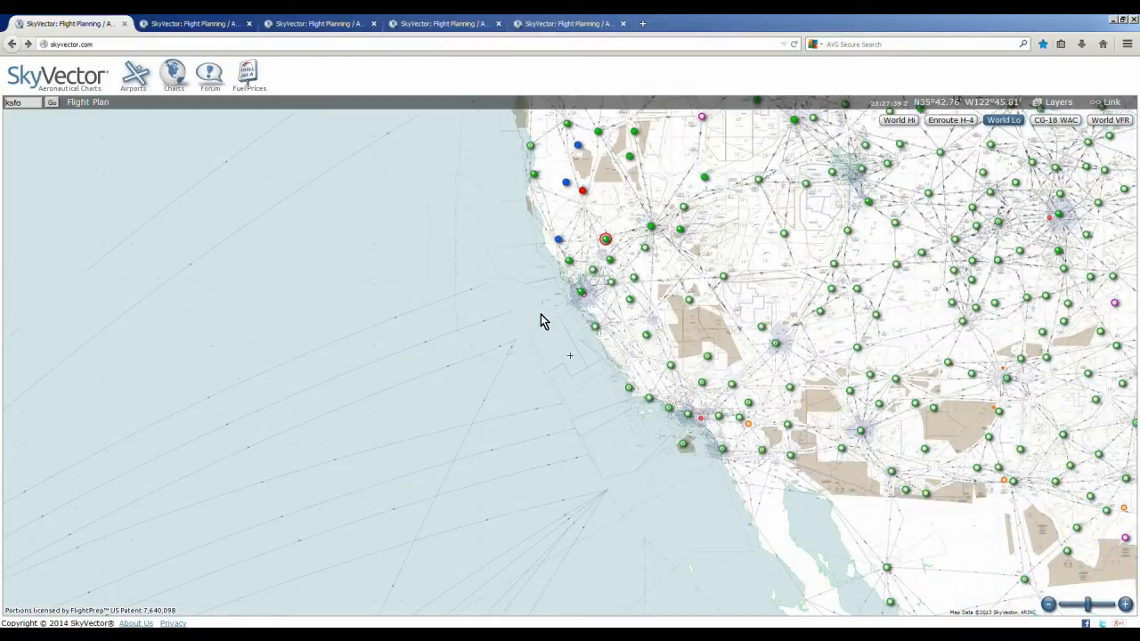
scroll(599, 289, up, 1)
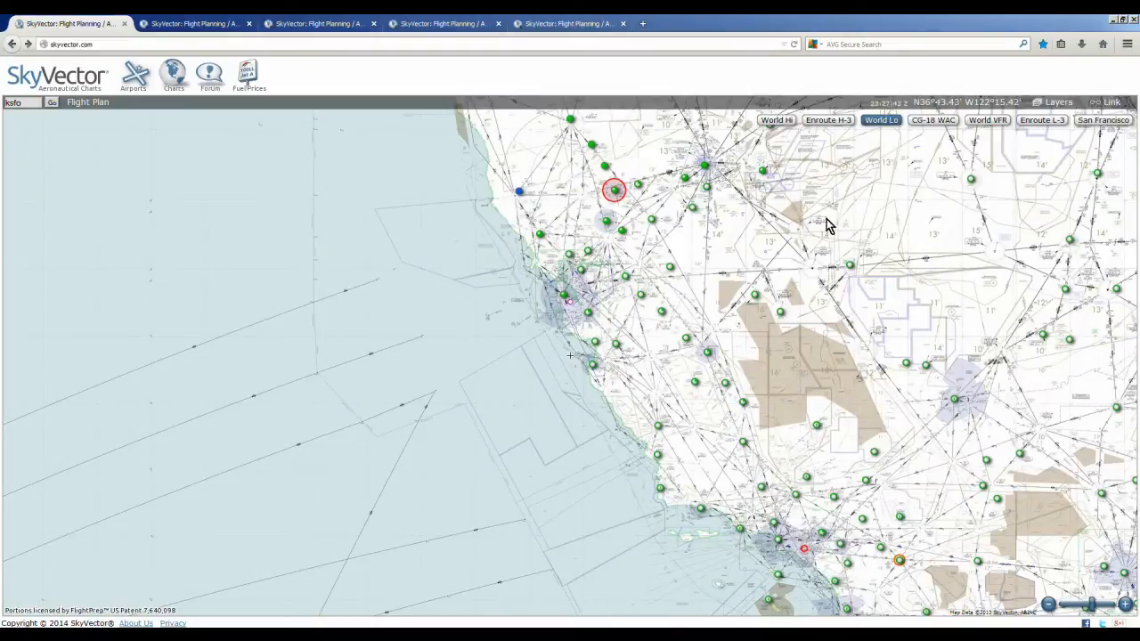
scroll(825, 223, up, 1)
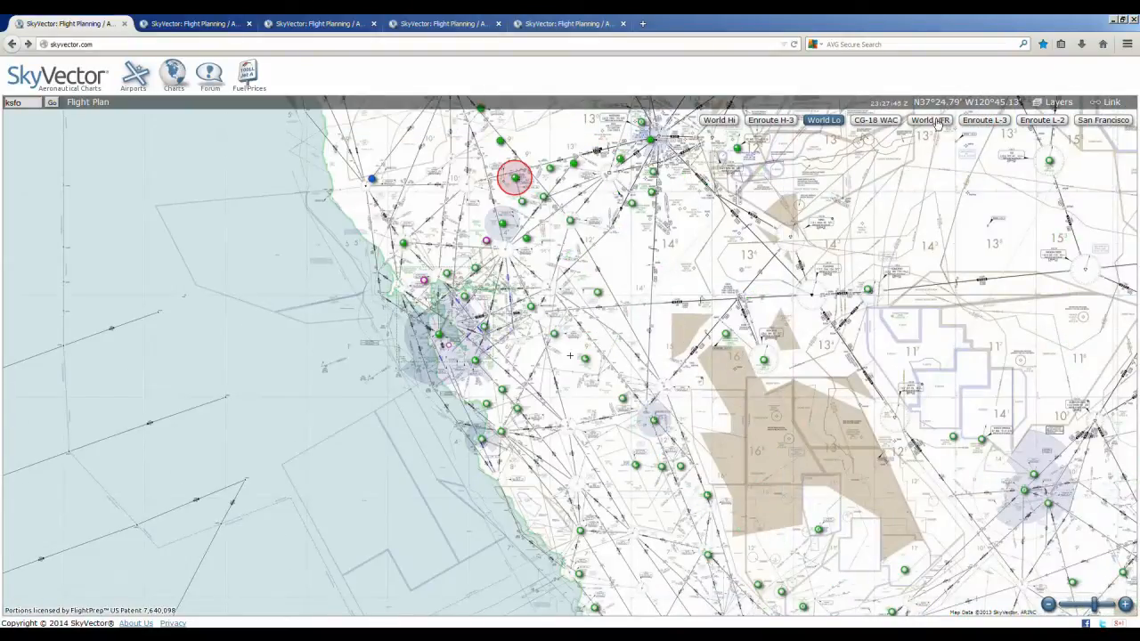
- Switch the map to the World VFR chart and inspect northern California around San Francisco Bay
click(930, 120)
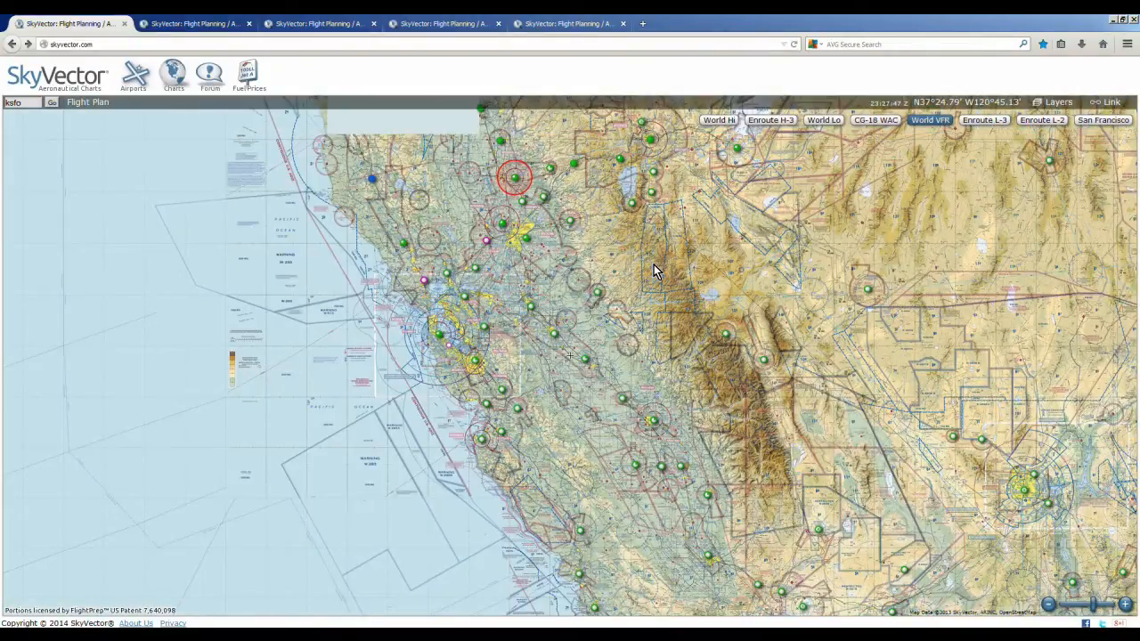
scroll(653, 272, down, 1)
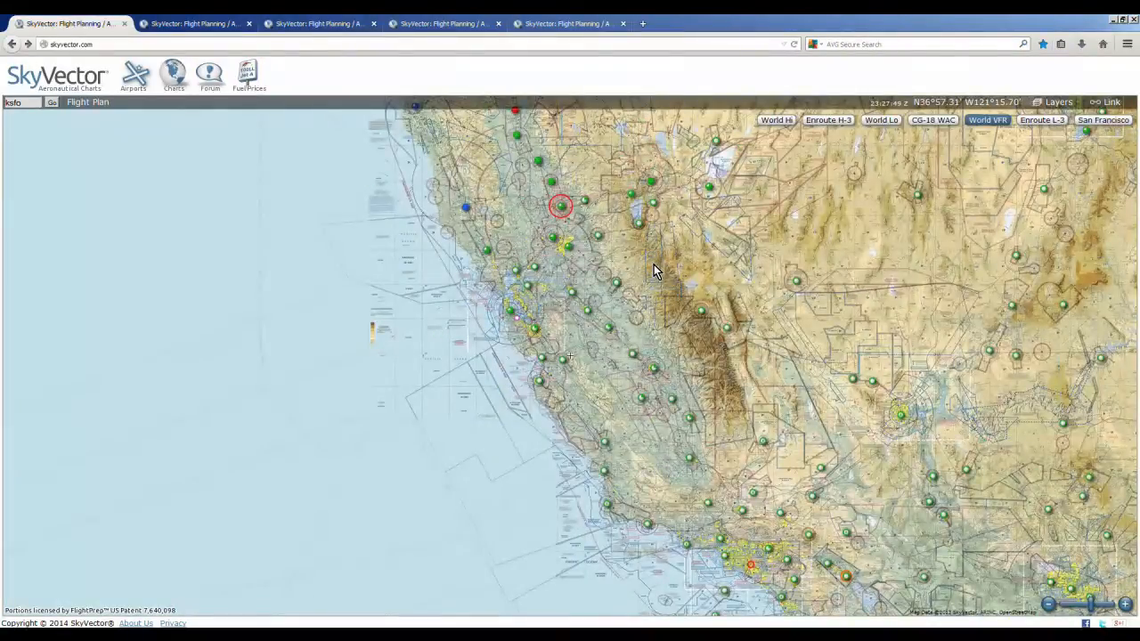
scroll(653, 272, up, 1)
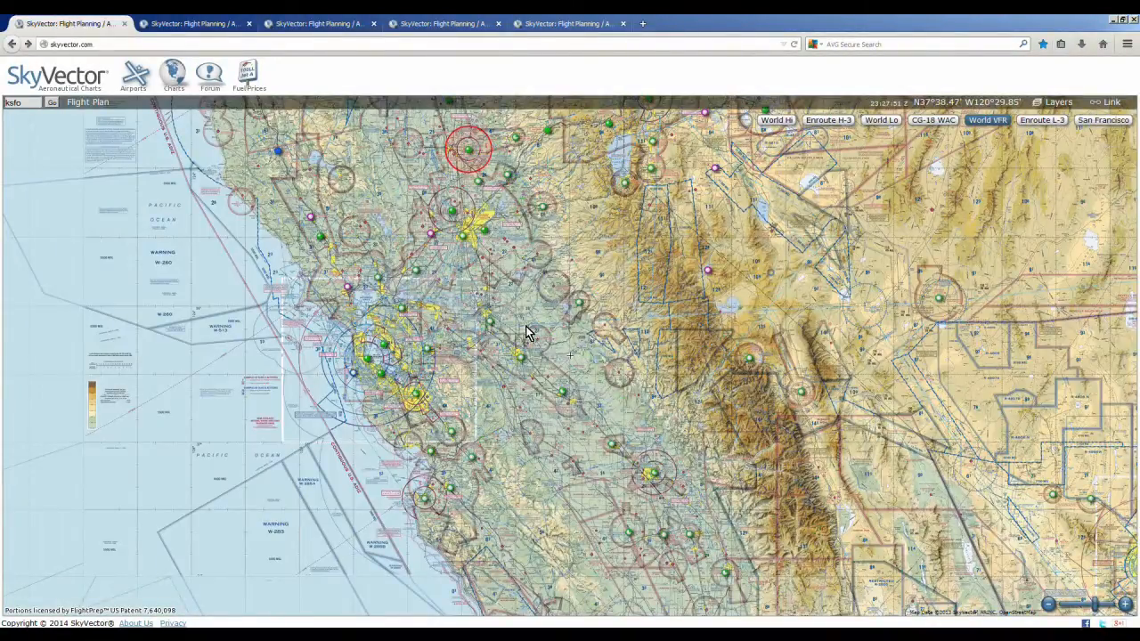
scroll(472, 328, up, 1)
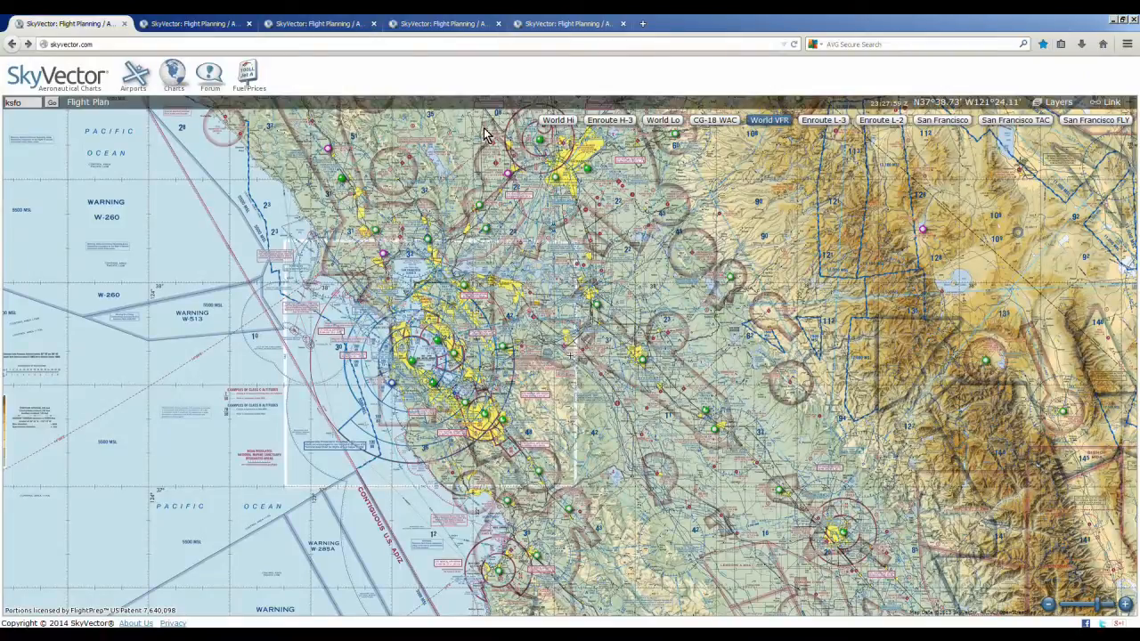
- Switch to the San Francisco sectional chart and bring its full sheet into view
click(936, 124)
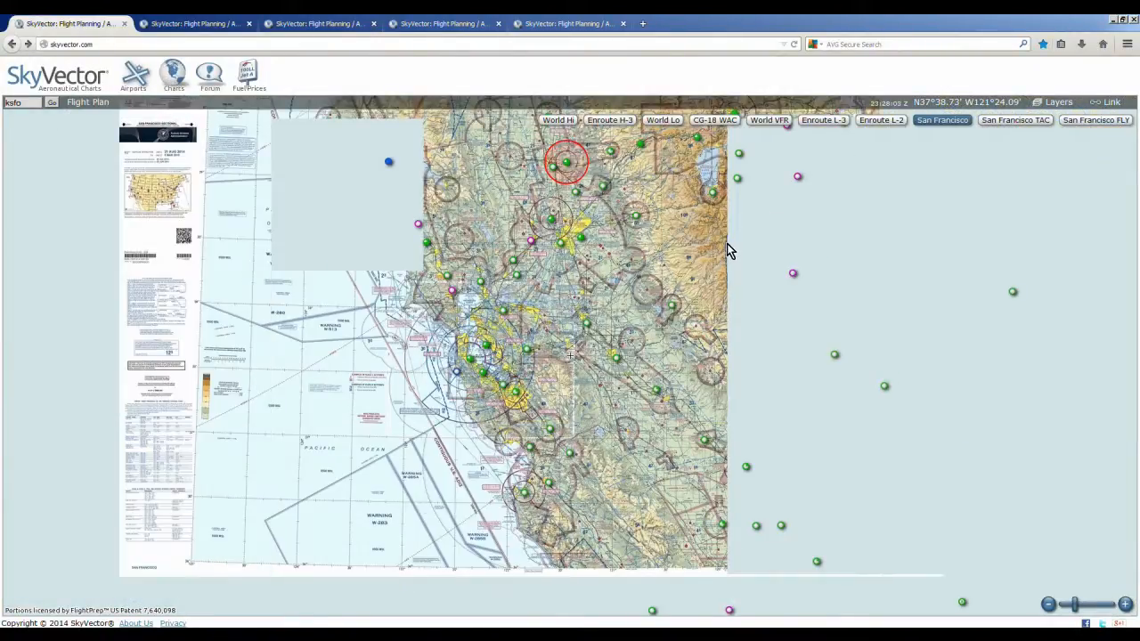
scroll(727, 243, down, 1)
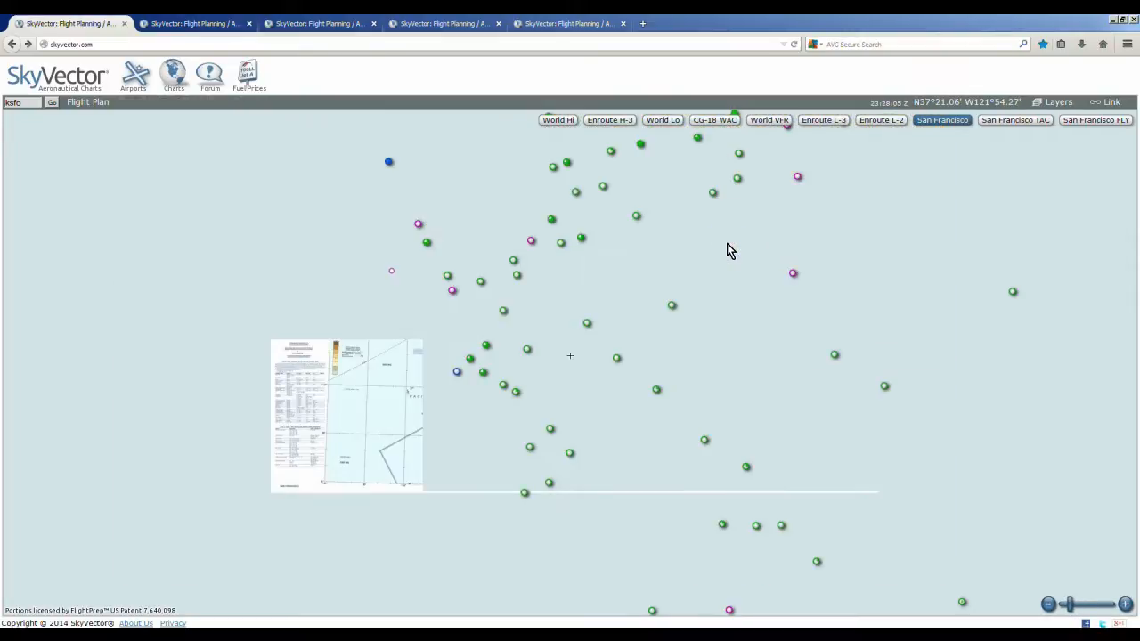
drag(615, 241, 612, 338)
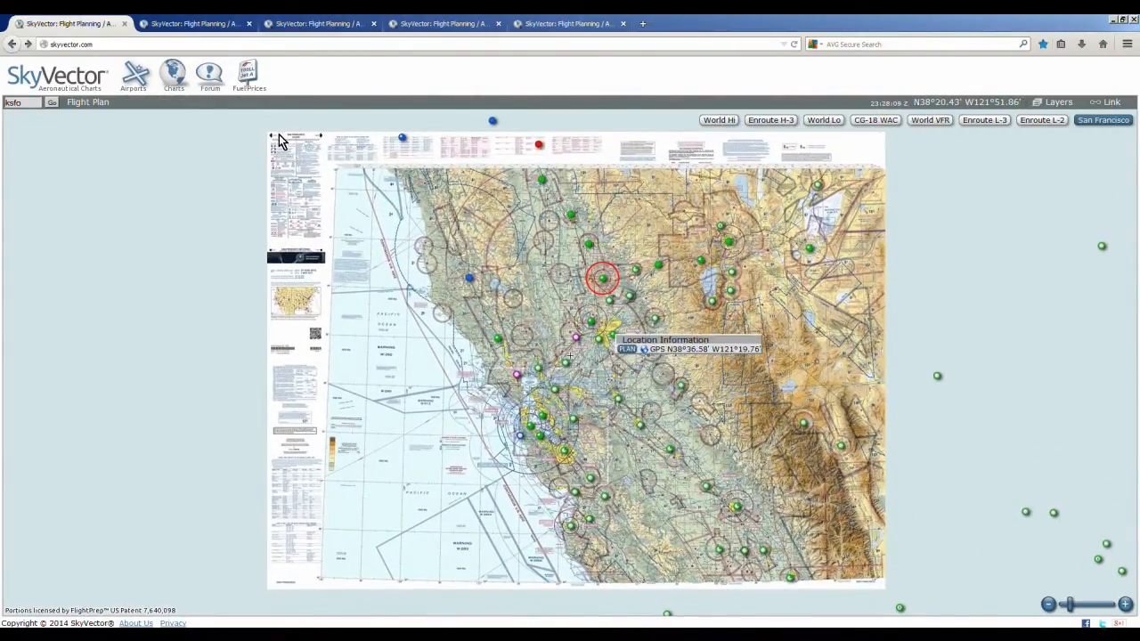
scroll(341, 171, up, 1)
scroll(340, 171, down, 1)
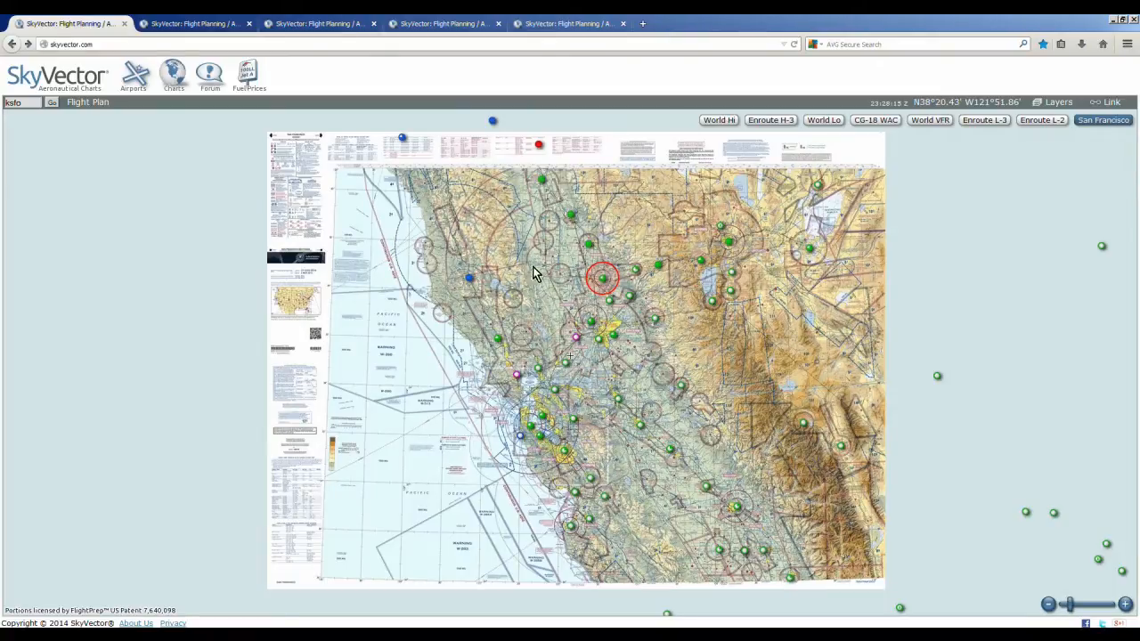
mouse_move(611, 294)
drag(482, 263, 601, 379)
- Examine the San Francisco sectional's legend, including airport symbols, airport data, airspace information, communication boxes, navigation aids and obstructions
scroll(424, 323, up, 1)
scroll(424, 323, up, 1)
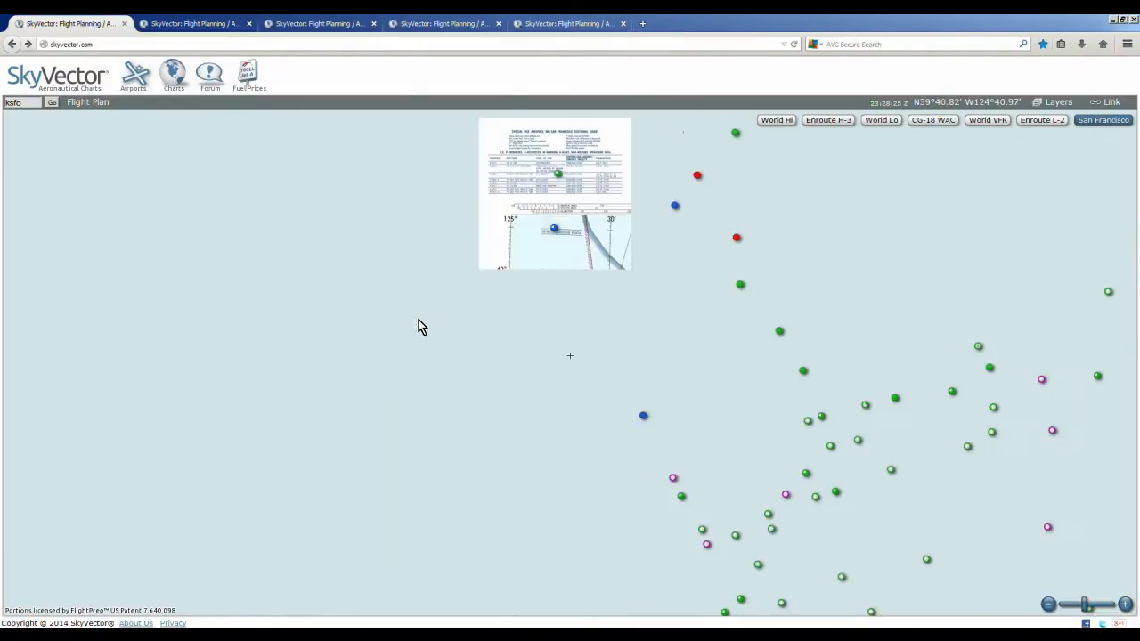
drag(431, 313, 355, 361)
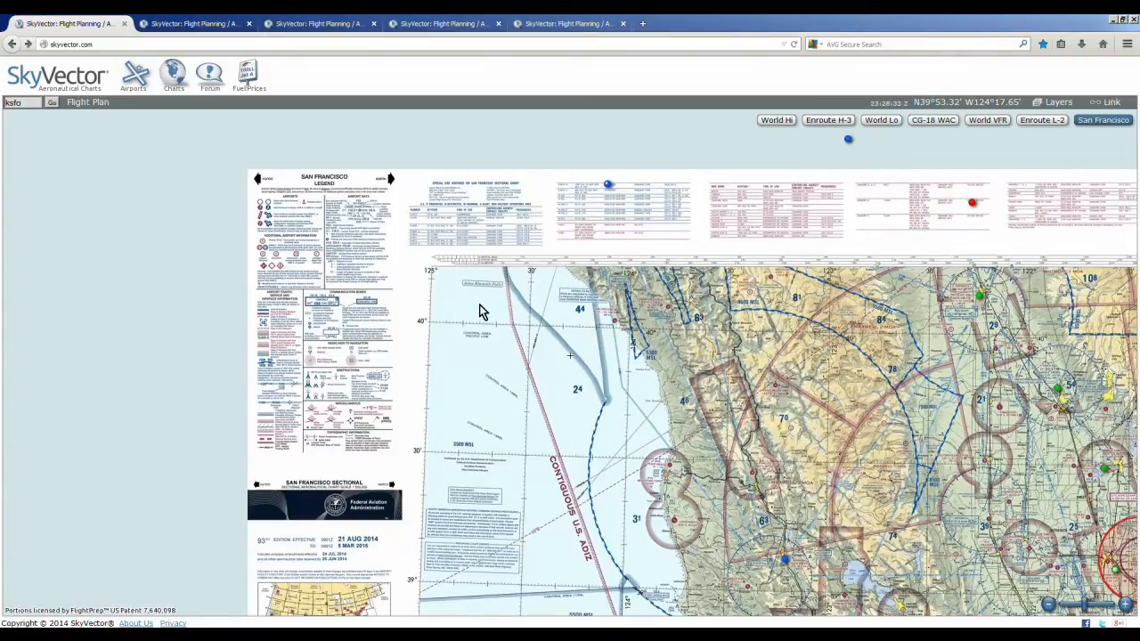
scroll(473, 309, up, 1)
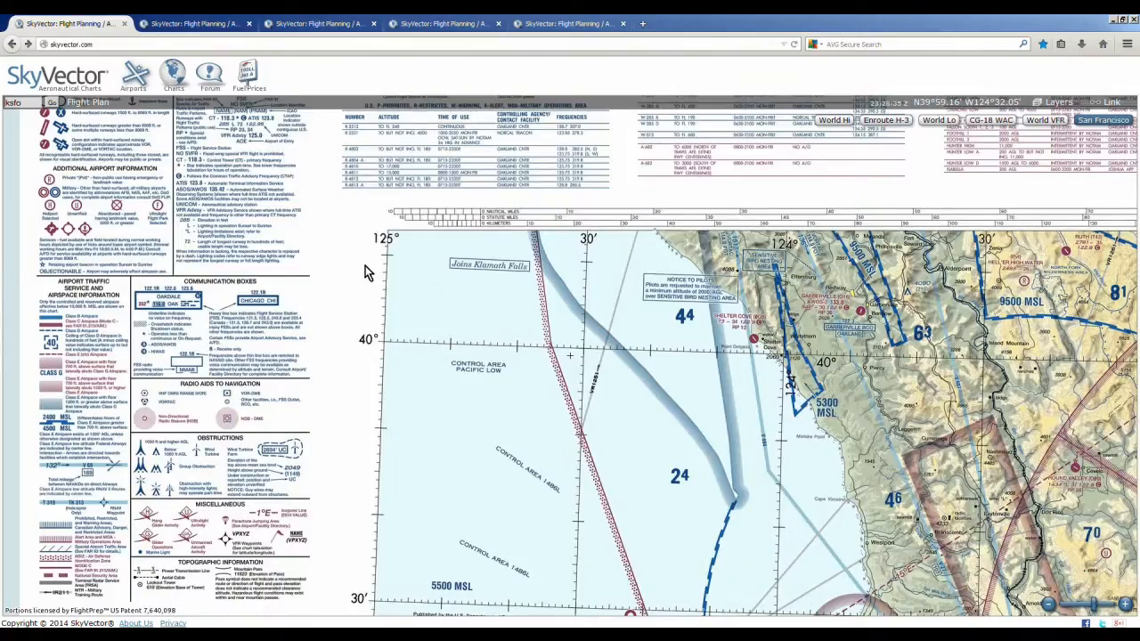
scroll(485, 430, up, 1)
scroll(446, 379, down, 2)
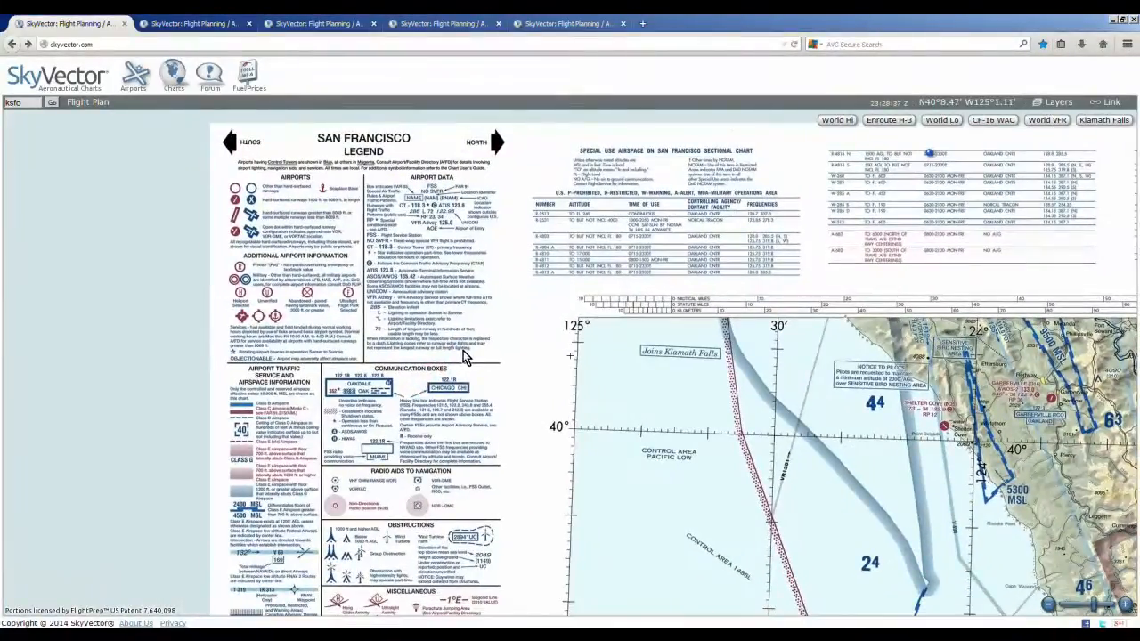
scroll(325, 225, up, 1)
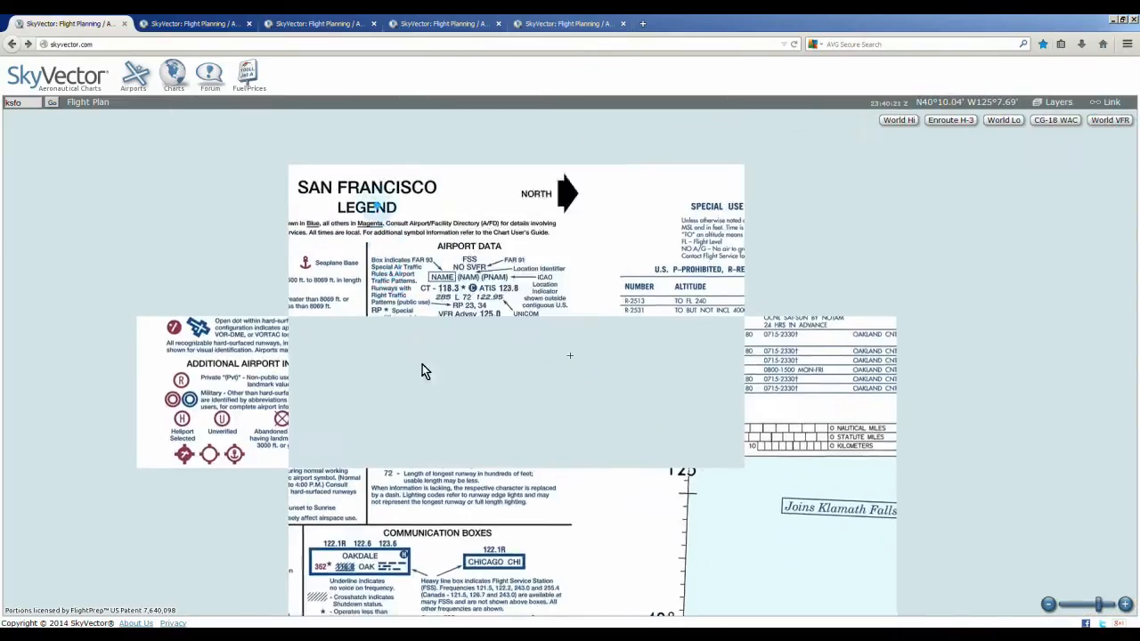
drag(422, 364, 427, 406)
drag(391, 352, 442, 234)
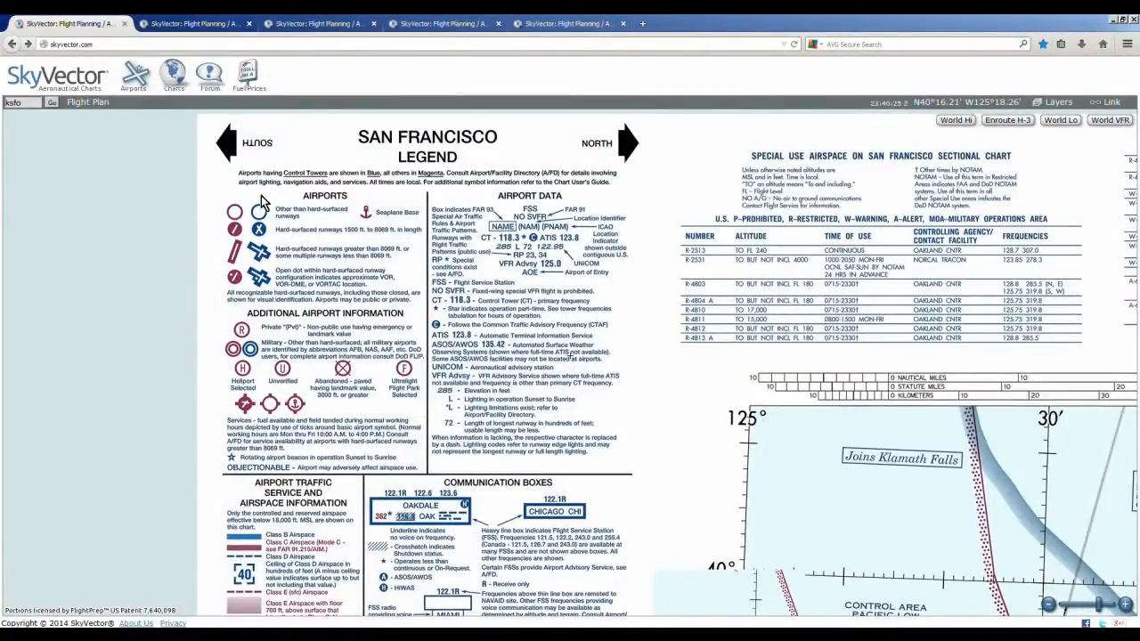
drag(387, 418, 347, 383)
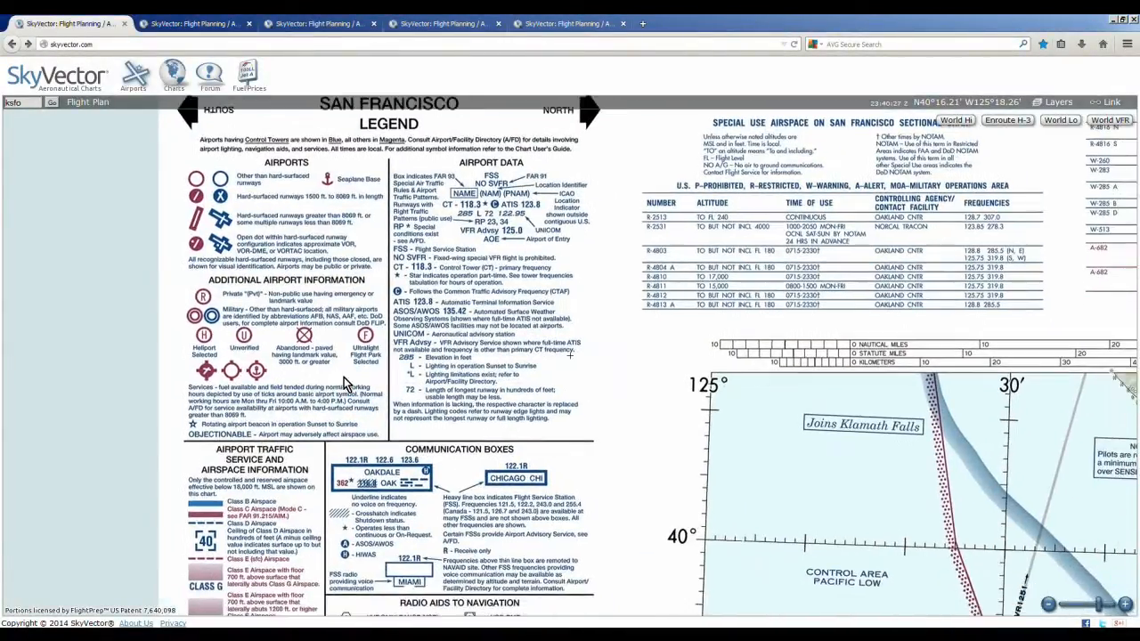
drag(608, 465, 630, 235)
drag(350, 398, 340, 349)
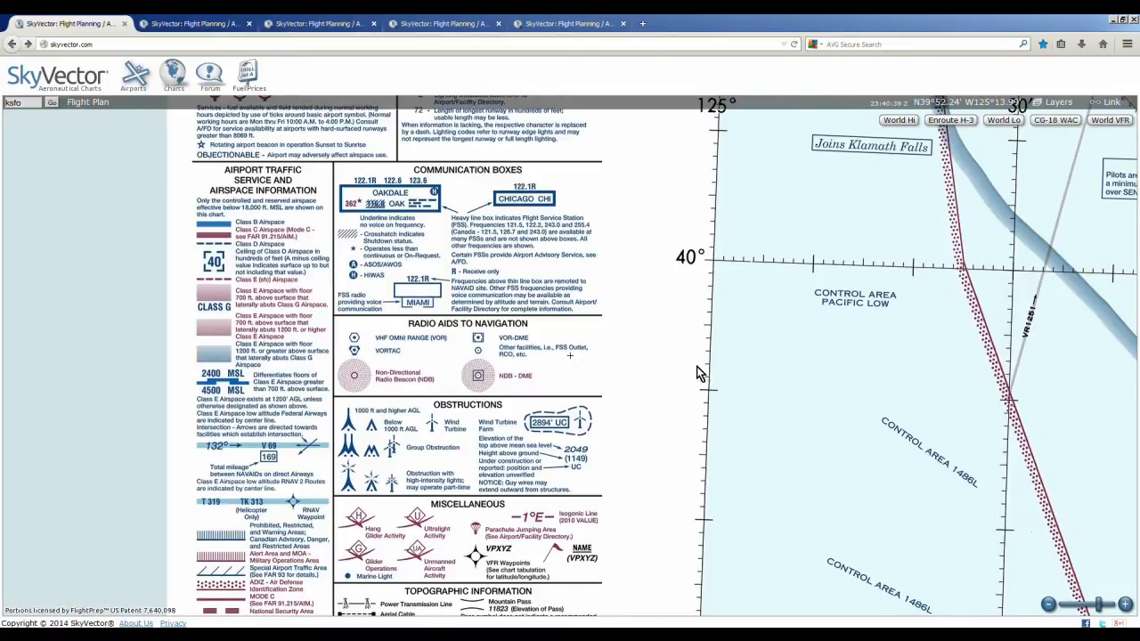
- Examine the sectional's northern edge, including the special use airspace tables and the coastline beside the legend
scroll(703, 257, down, 1)
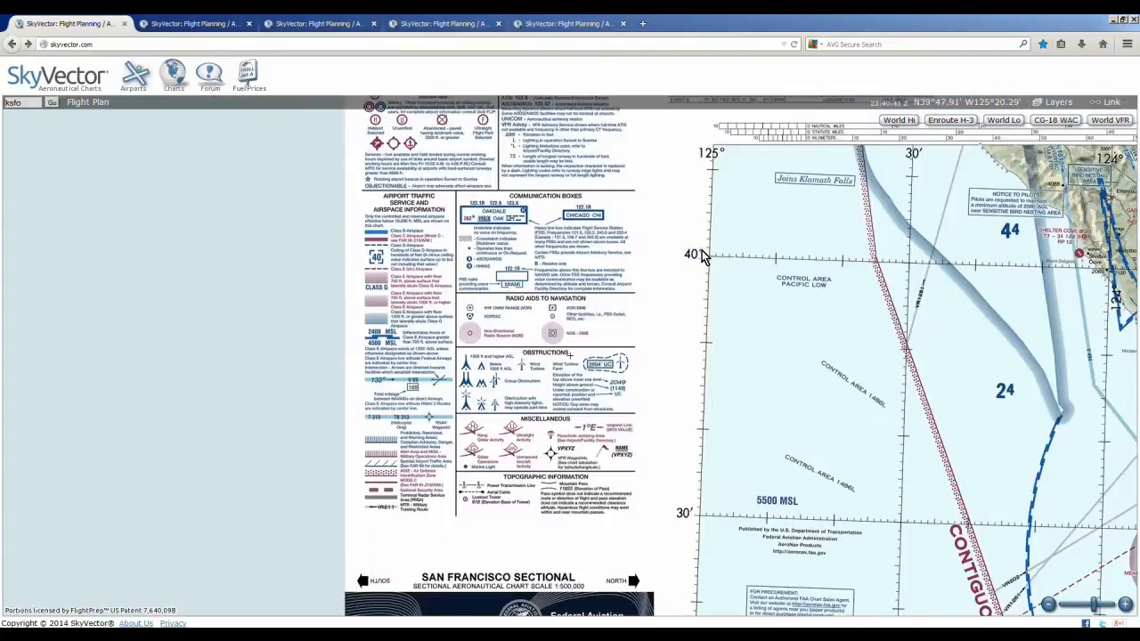
drag(682, 254, 412, 321)
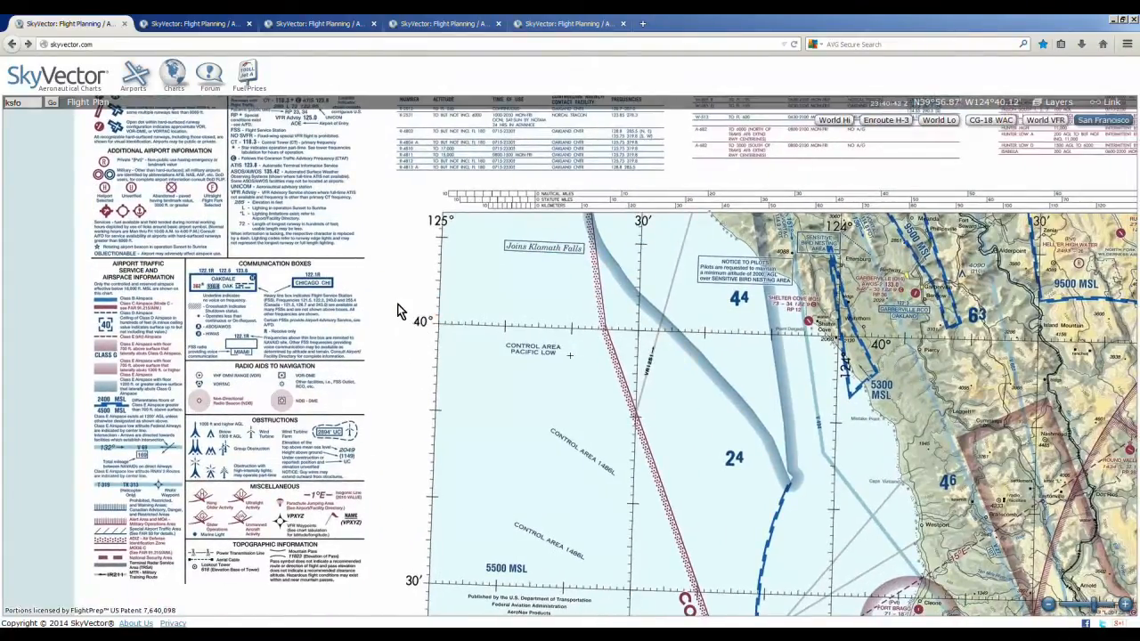
scroll(403, 302, down, 1)
drag(502, 303, 306, 356)
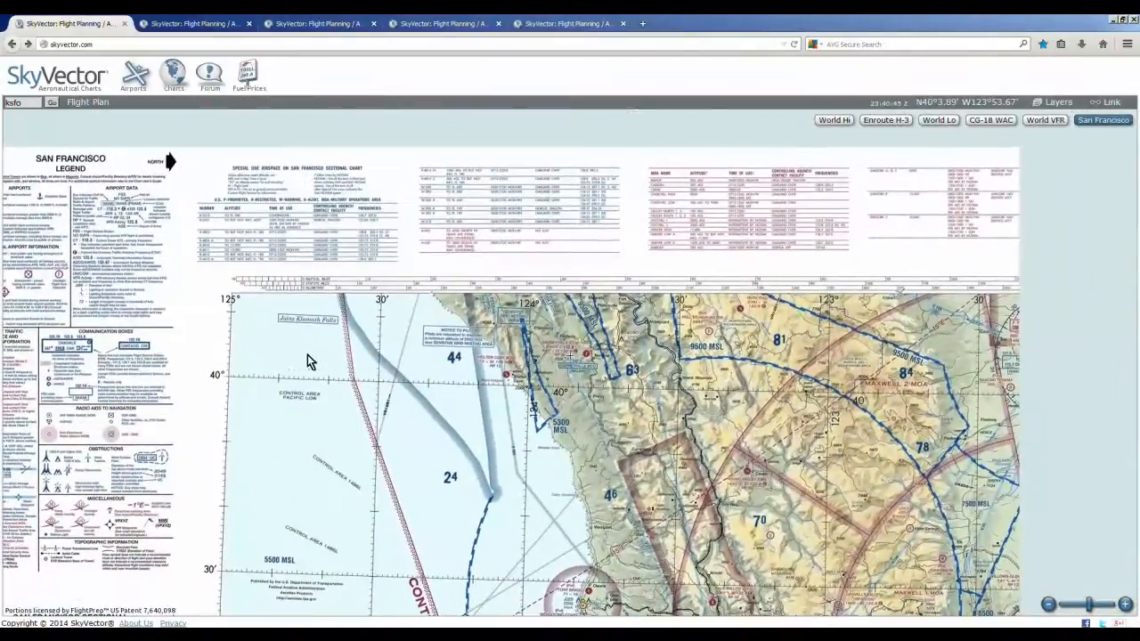
scroll(337, 292, up, 1)
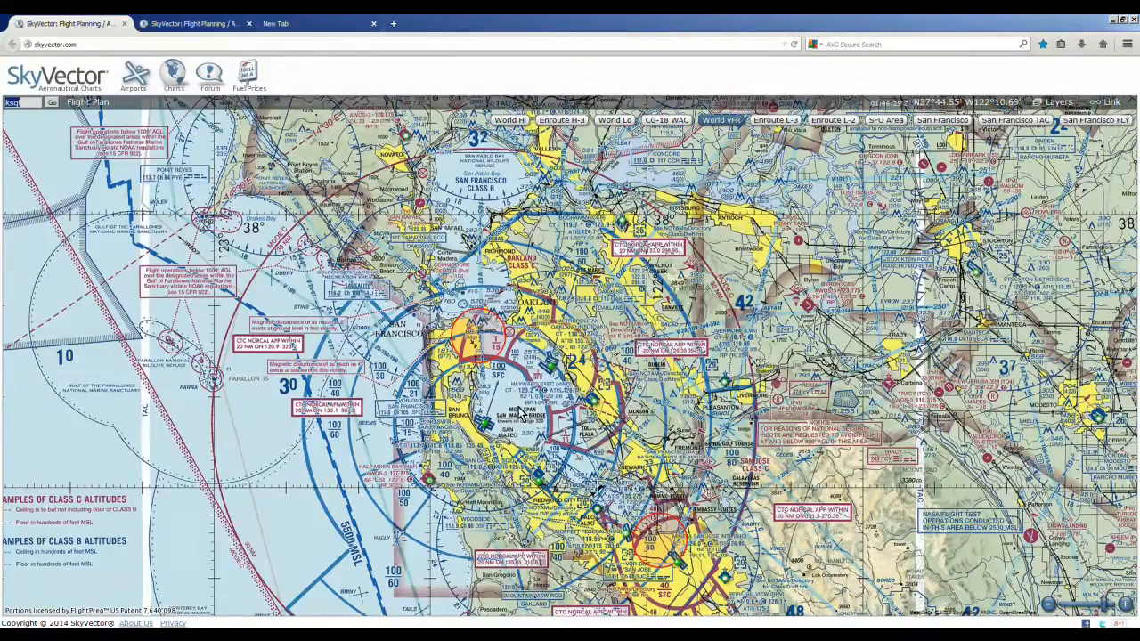
- Look up the location information for the San Carlos, Buchanan Field and San Rafael airports on the VFR chart
click(540, 481)
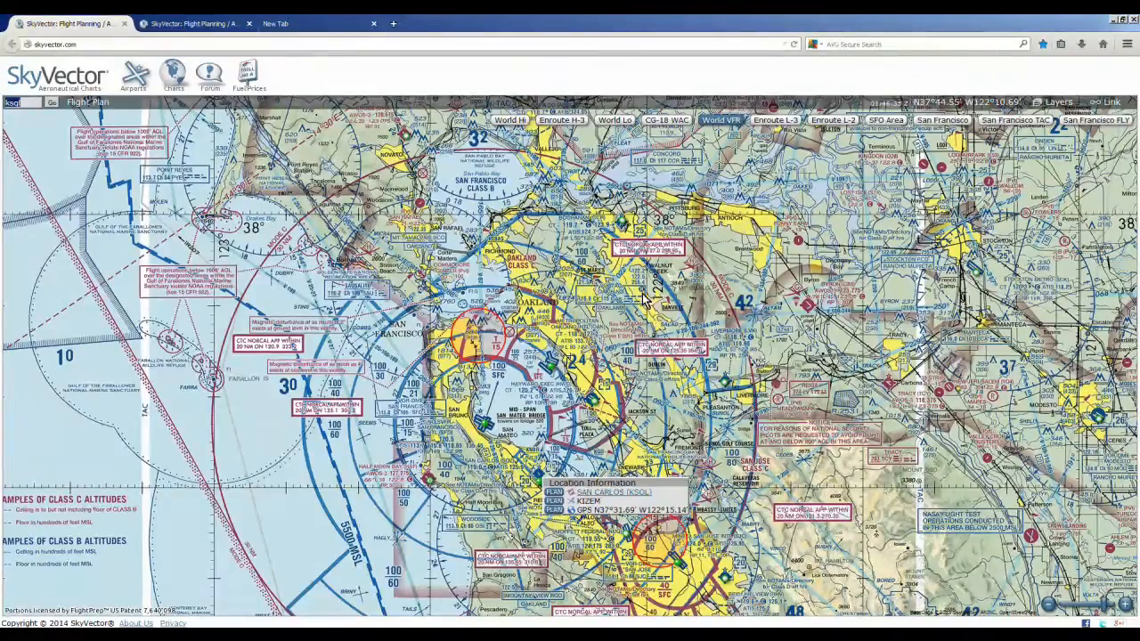
mouse_move(623, 227)
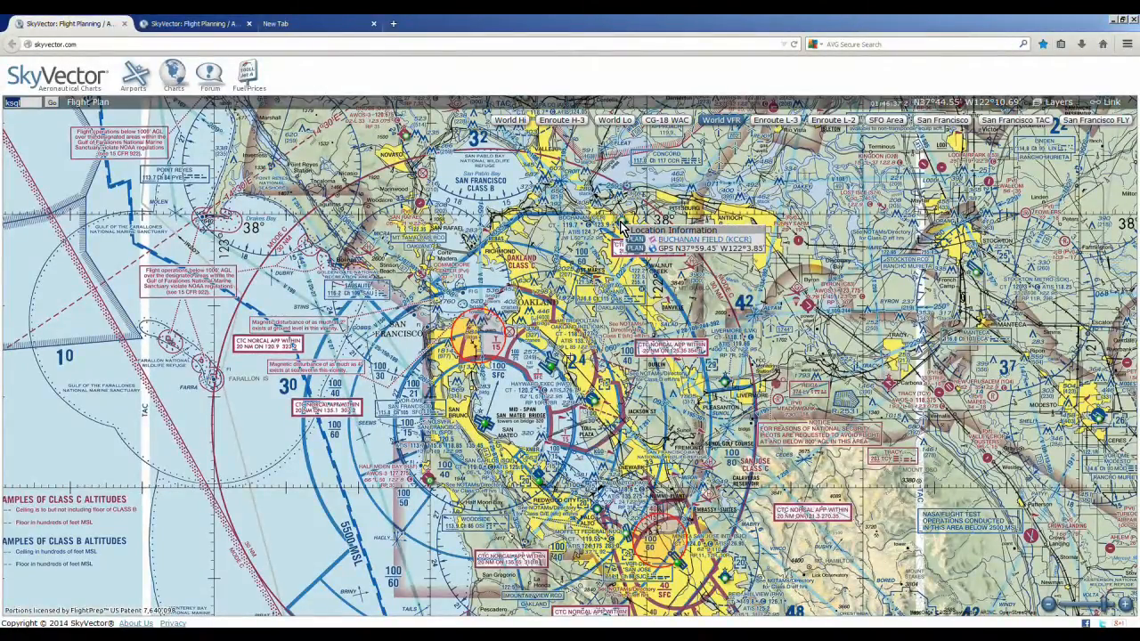
click(415, 207)
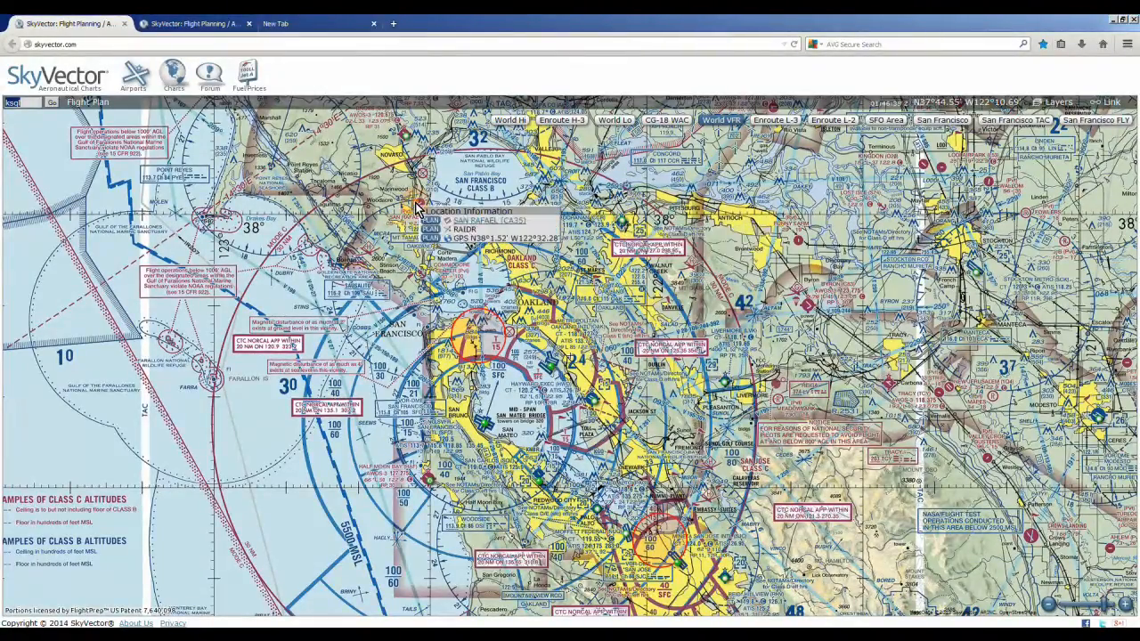
- Add San Carlos airport (KSQL) to the flight plan from its location information and show the flight plan
click(543, 479)
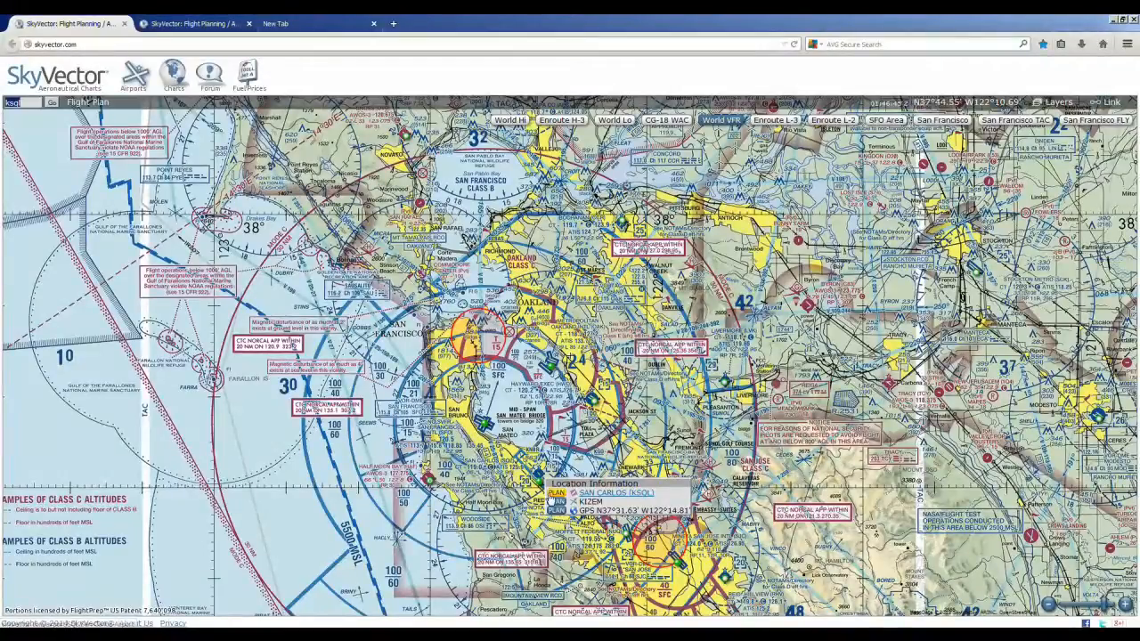
click(558, 494)
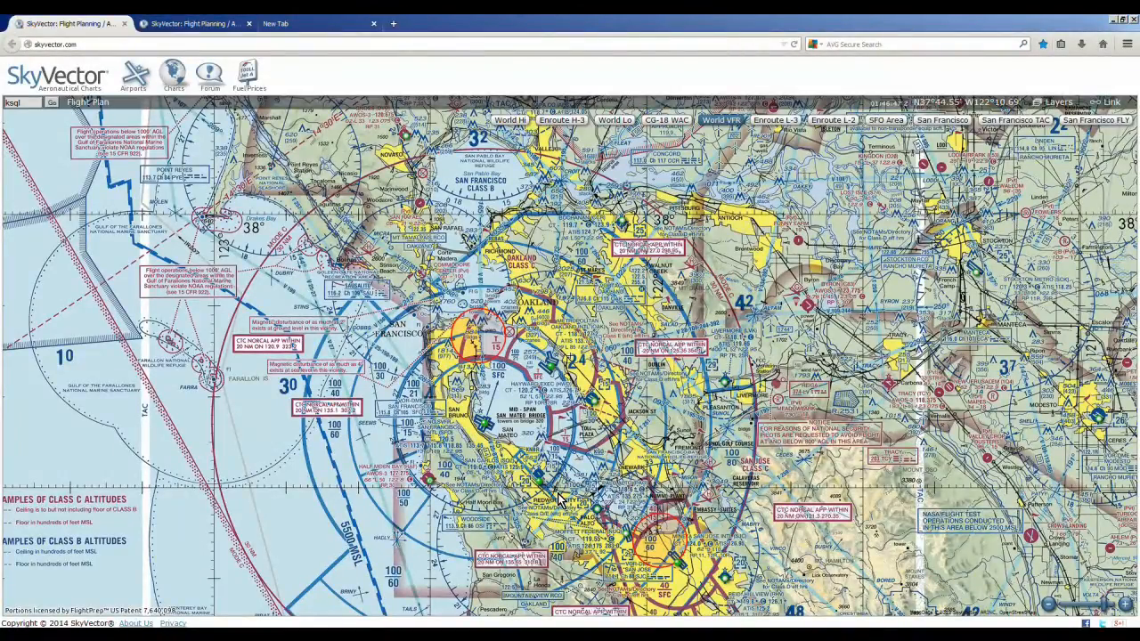
click(88, 103)
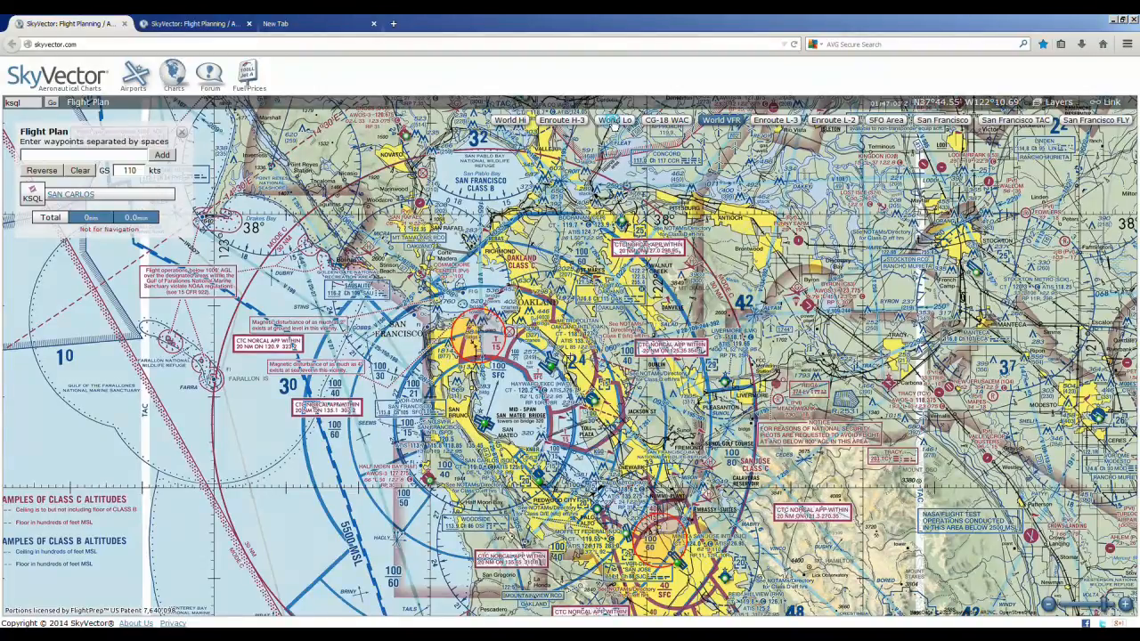
- Switch to the World Lo chart and look up the location information for the SEEMS and FARRA fixes
click(614, 121)
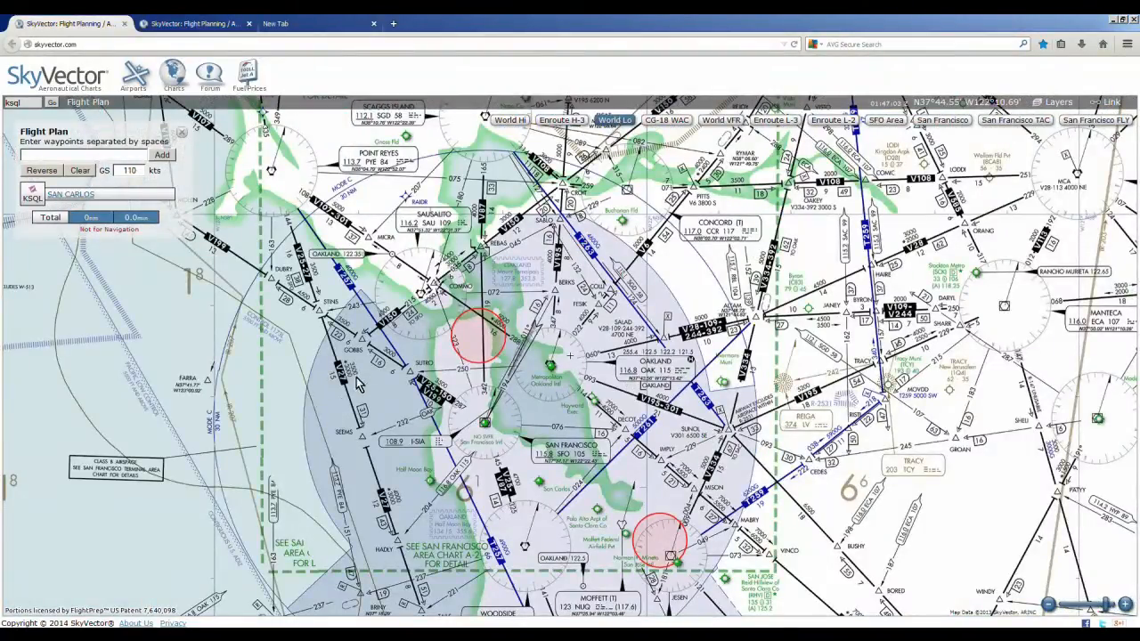
click(363, 441)
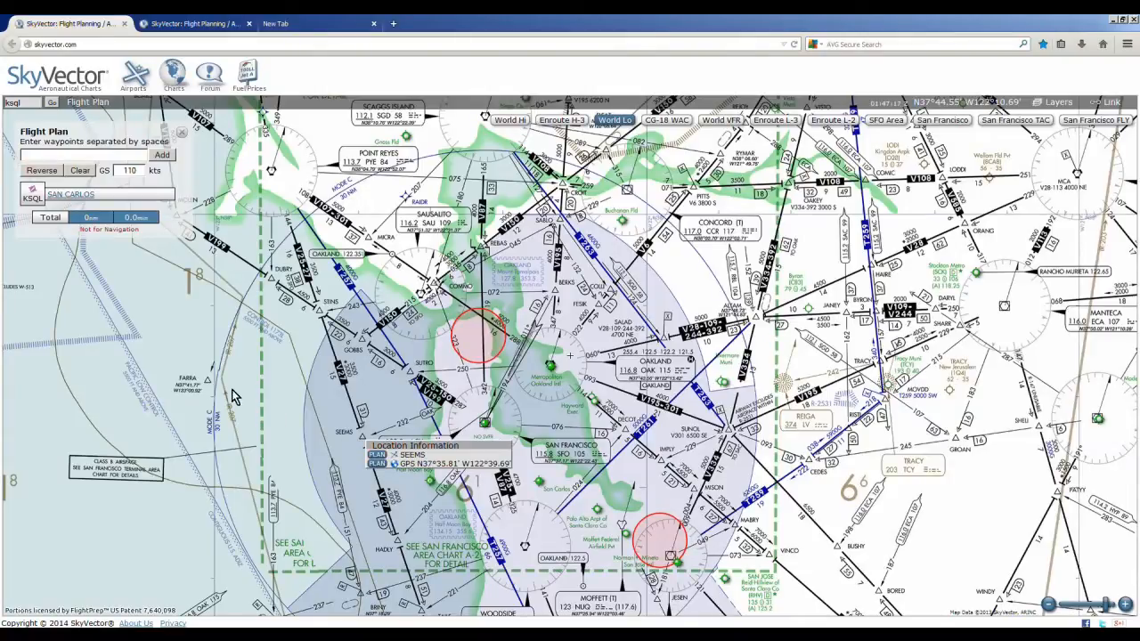
click(200, 370)
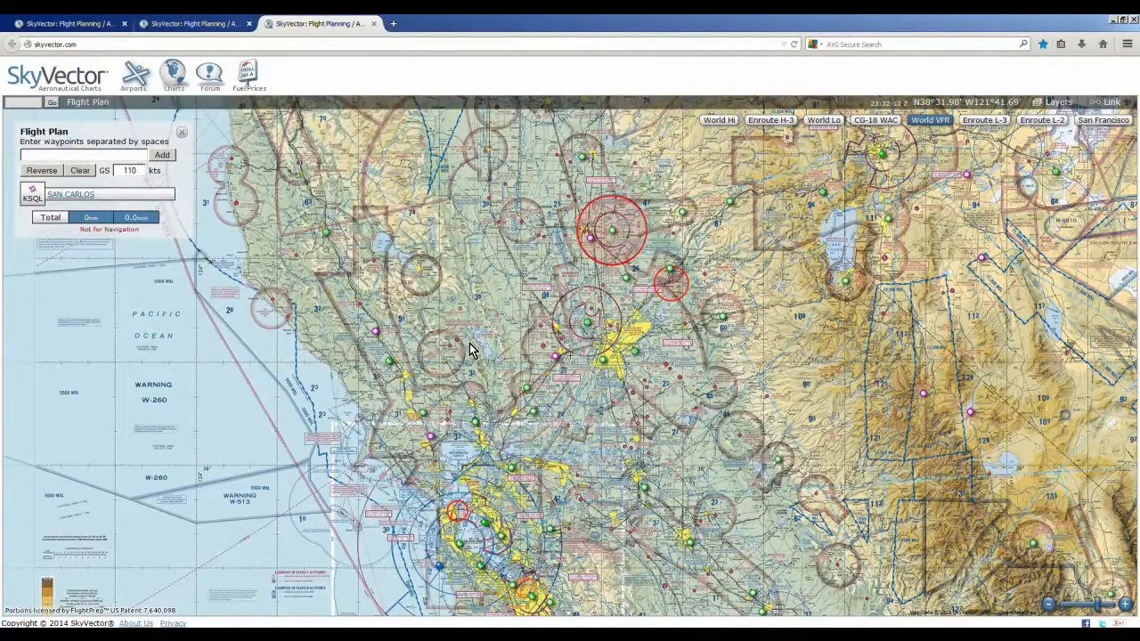
mouse_move(481, 568)
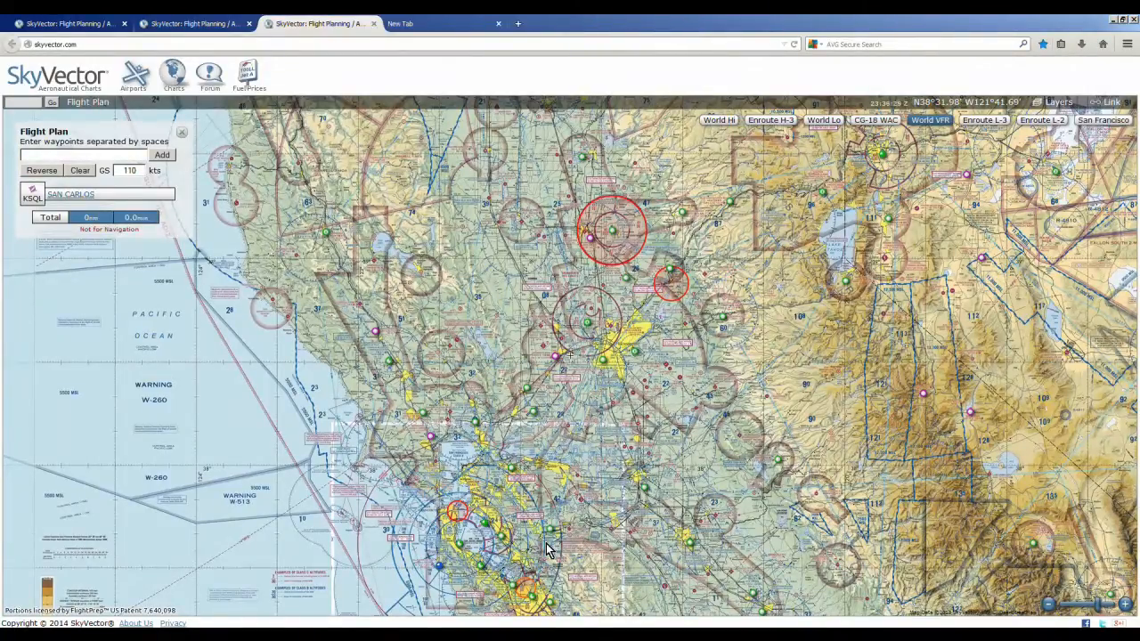
- Examine the San Francisco Bay airspace around San Carlos airport on the World VFR chart
drag(546, 542, 549, 397)
scroll(559, 395, up, 1)
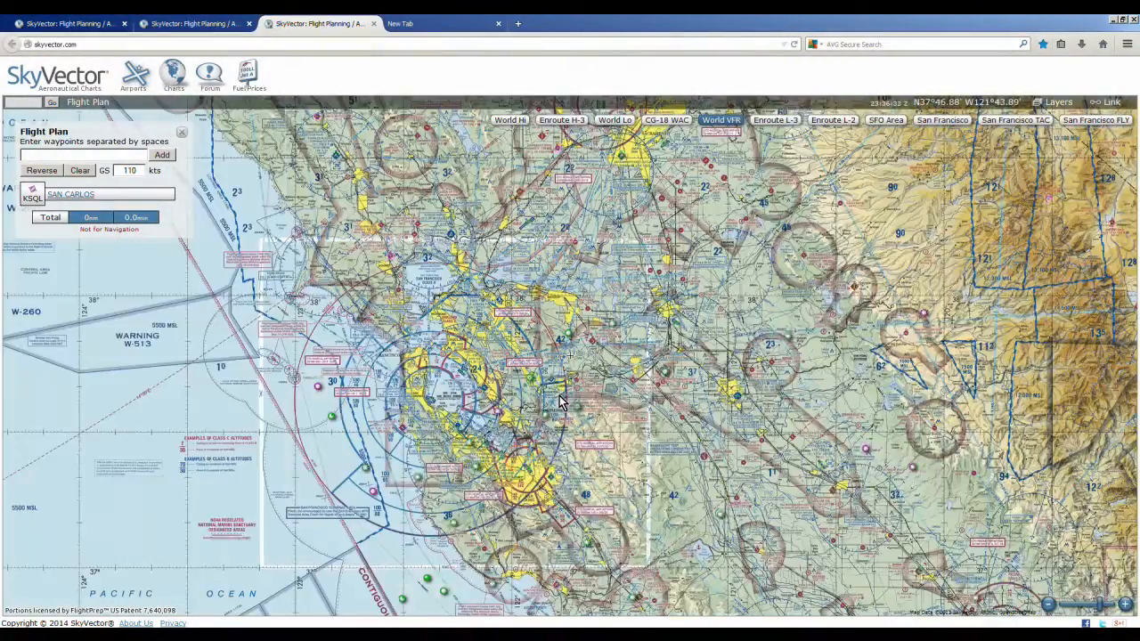
scroll(500, 453, up, 1)
scroll(499, 450, up, 1)
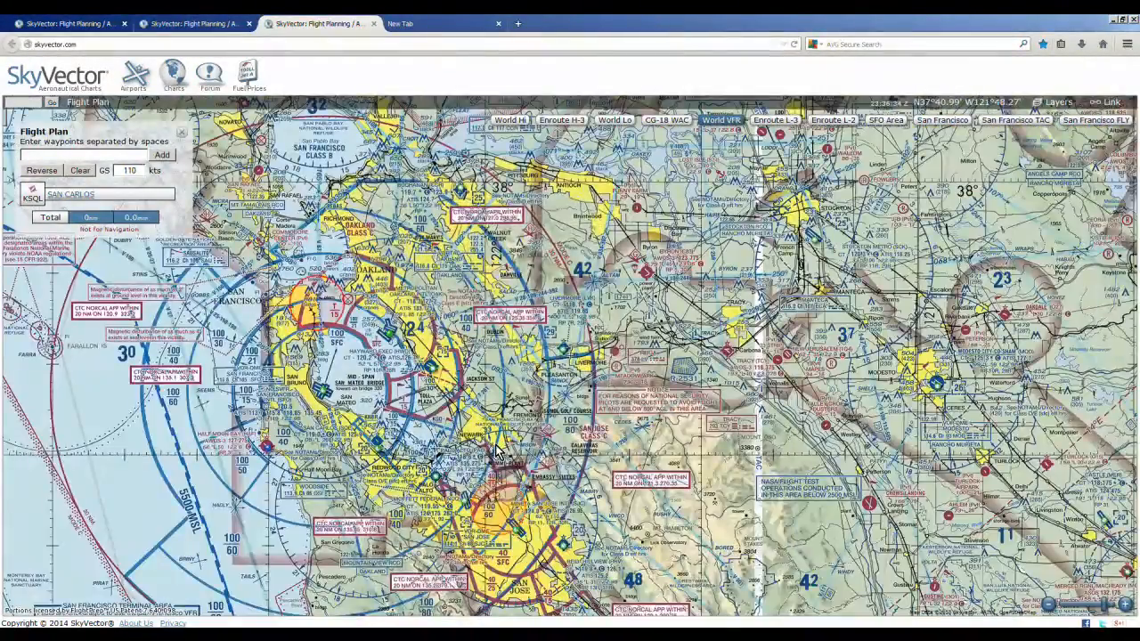
scroll(500, 453, up, 1)
drag(412, 442, 648, 405)
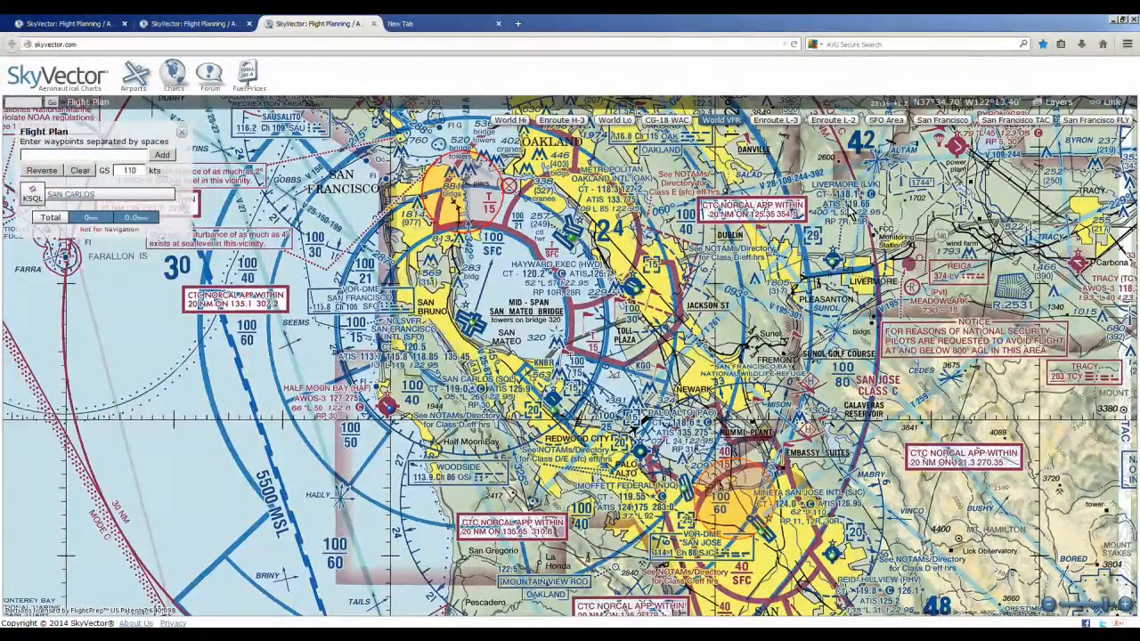
mouse_move(691, 486)
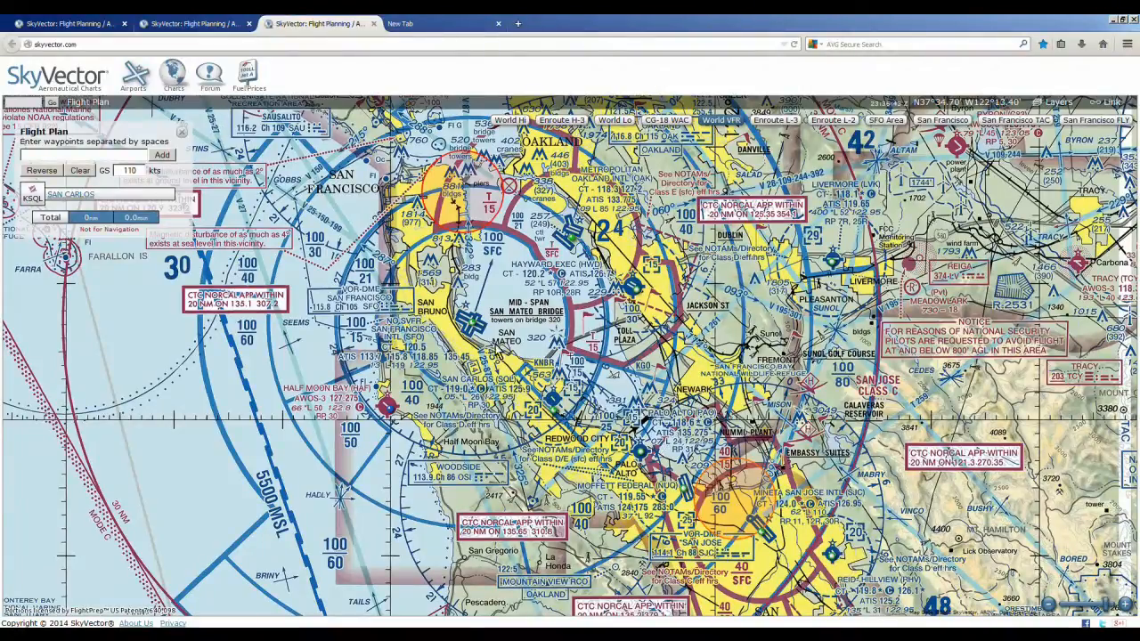
scroll(641, 521, up, 1)
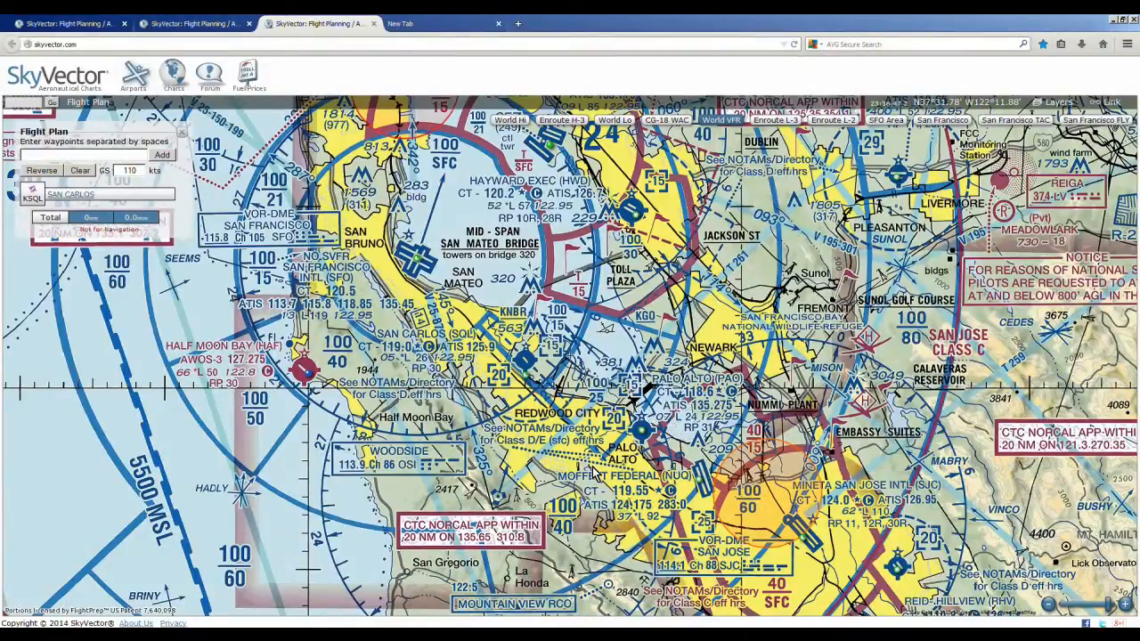
scroll(594, 470, down, 1)
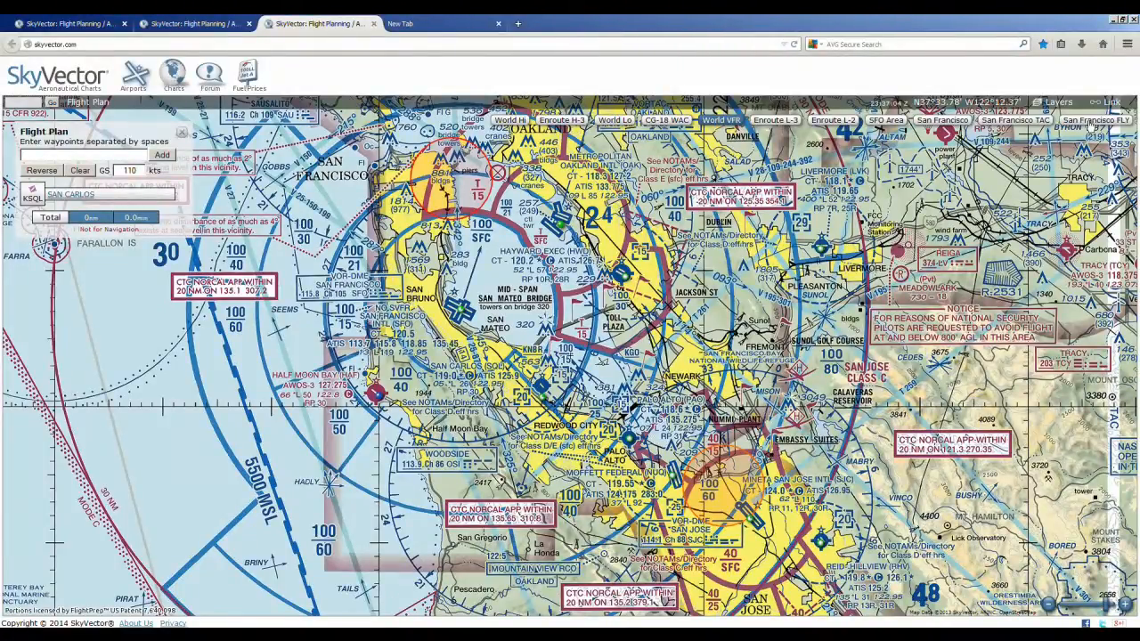
- View the same area on the San Francisco FLY chart and return to the World VFR chart
click(1091, 122)
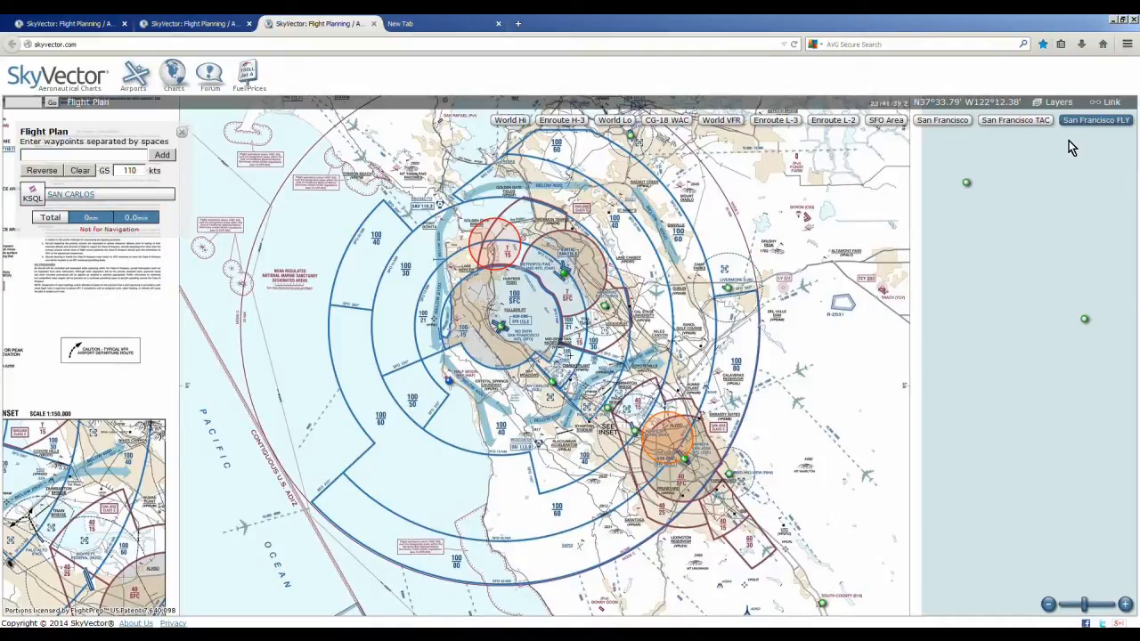
click(722, 121)
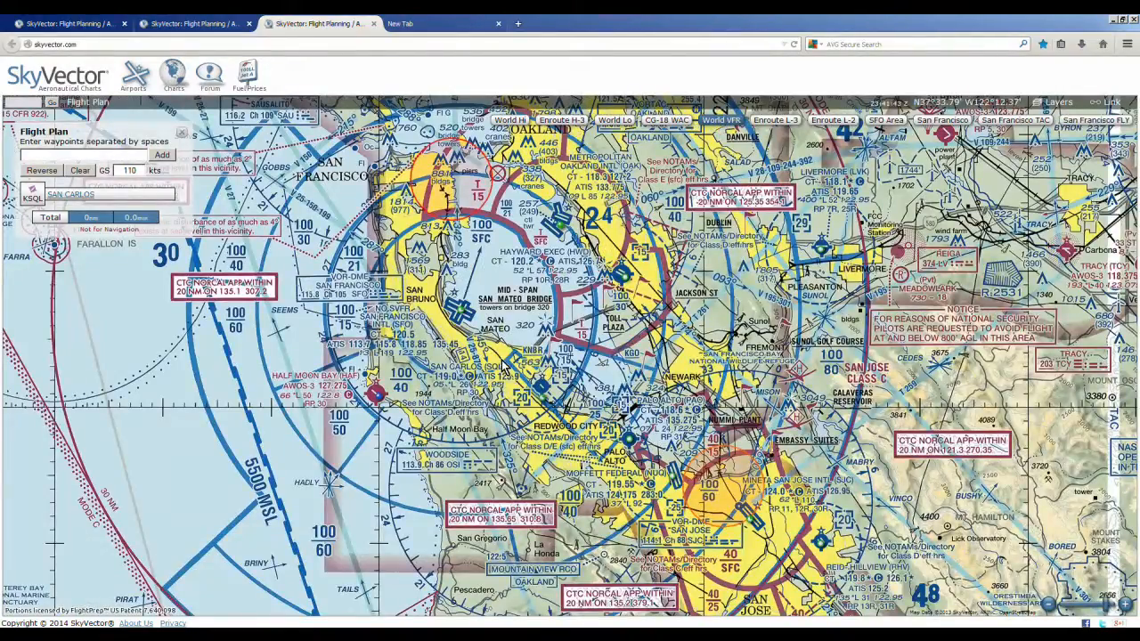
- Add the Scaggs Island VOR (SGD) north of San Francisco Bay to the flight plan after San Carlos
scroll(438, 271, down, 1)
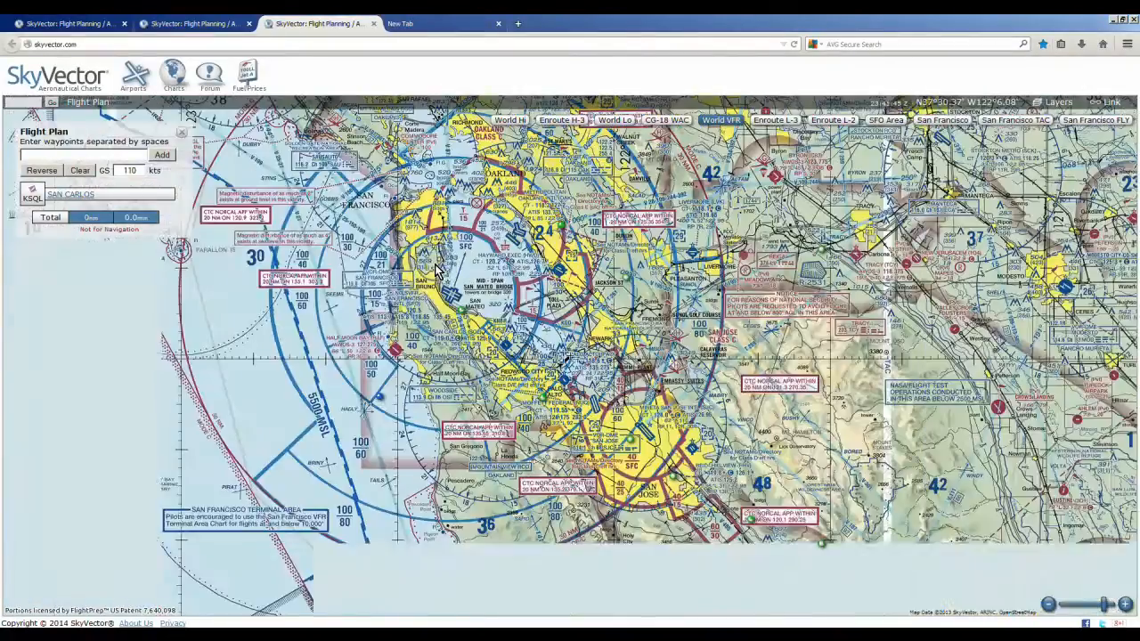
scroll(438, 271, down, 2)
drag(453, 192, 405, 400)
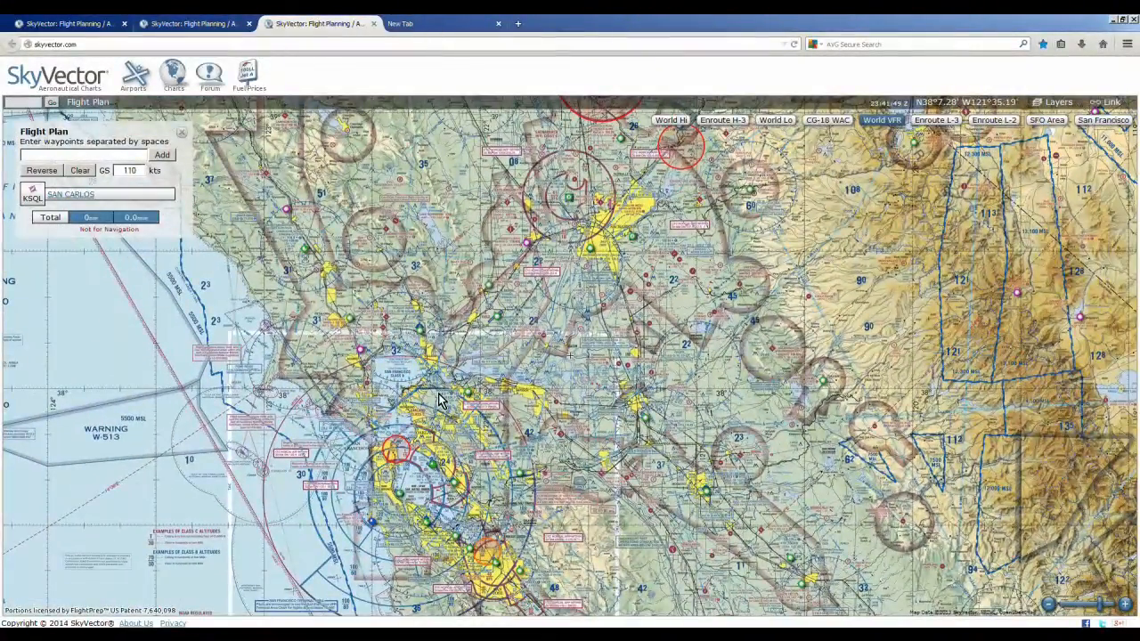
scroll(438, 396, up, 1)
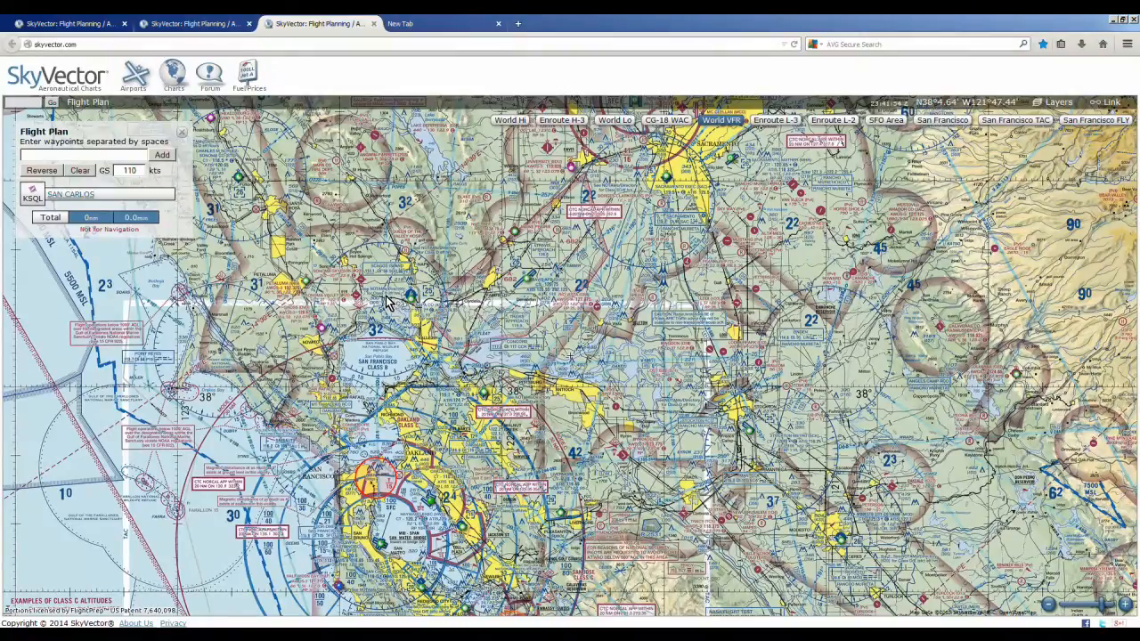
drag(386, 296, 409, 245)
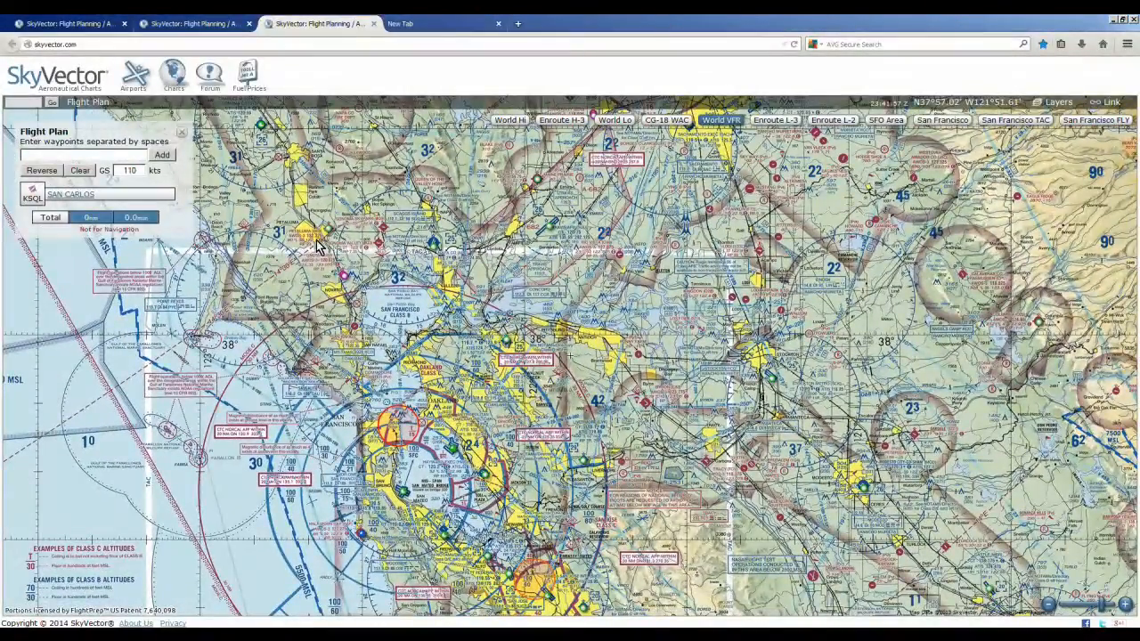
click(406, 264)
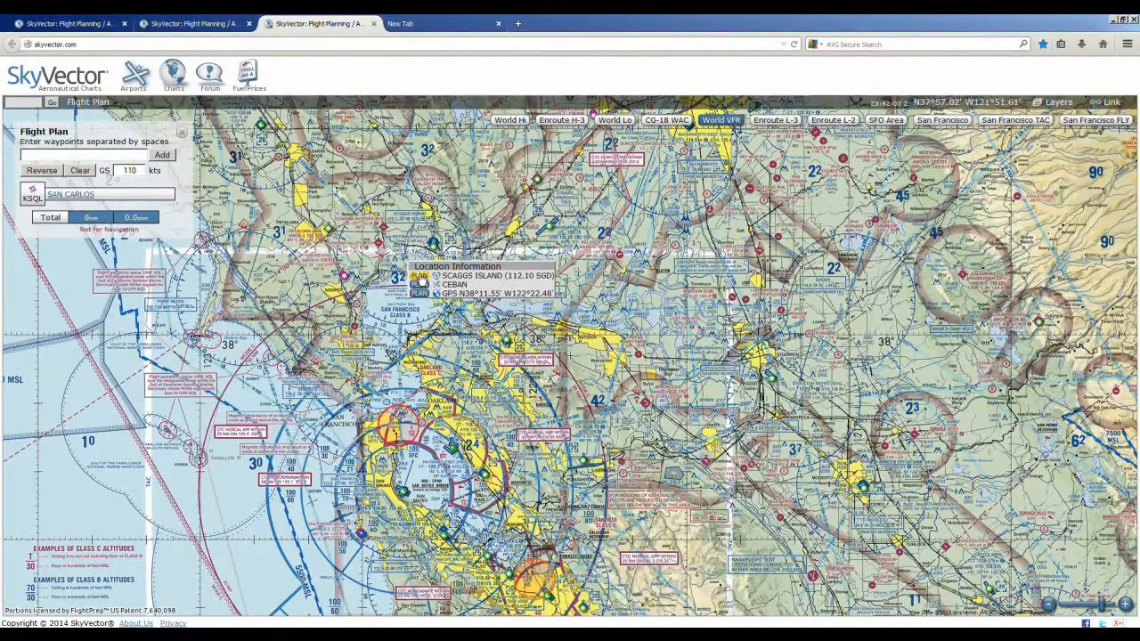
click(419, 275)
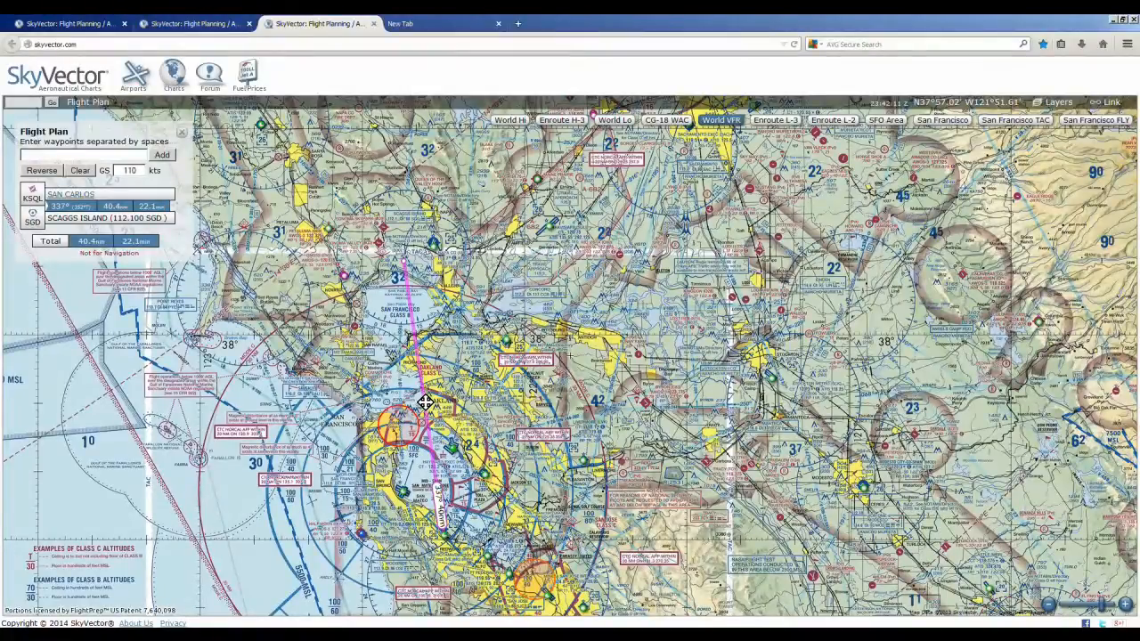
- Add Half Moon Bay airport (KHAF) to the flight plan and place it between San Carlos and Scaggs Island
drag(428, 432, 361, 536)
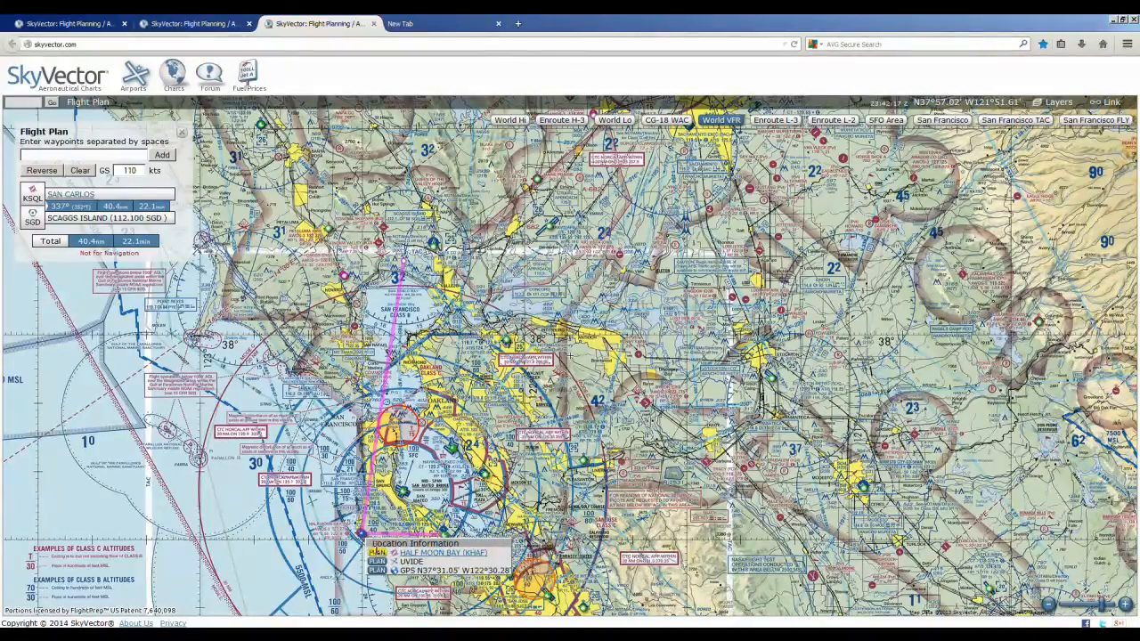
click(377, 552)
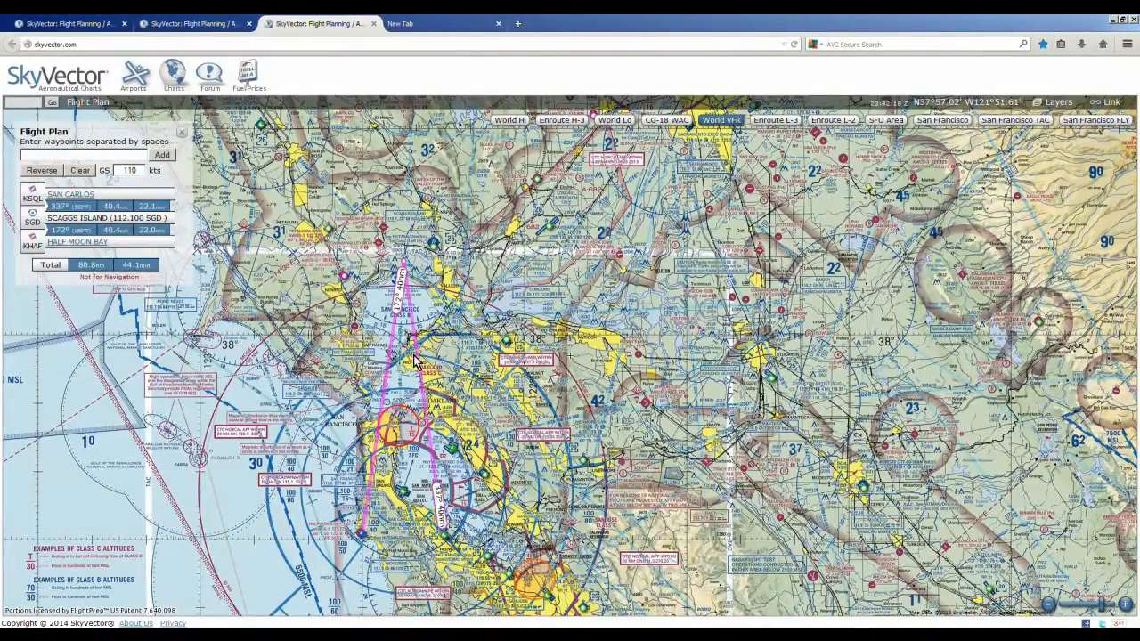
click(32, 247)
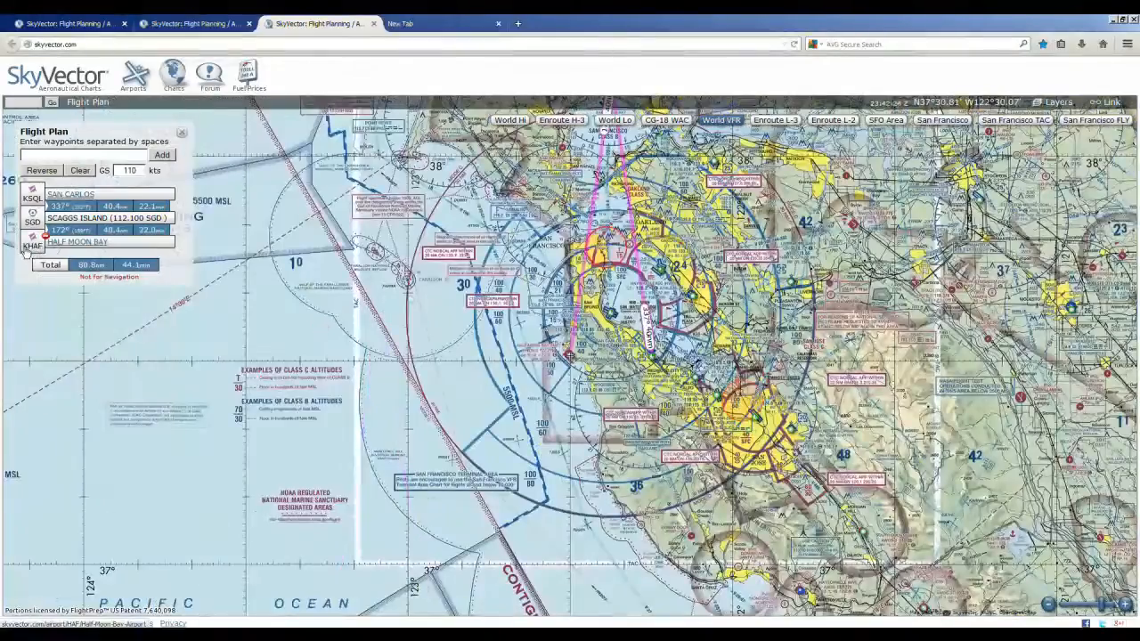
drag(31, 250, 34, 214)
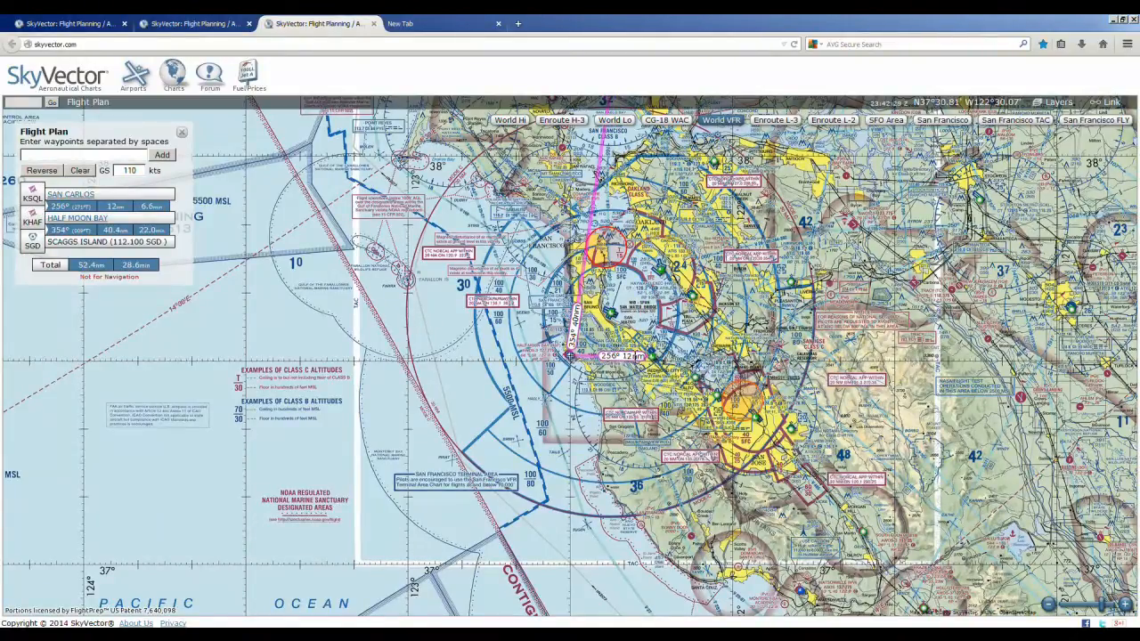
- Extend the flight plan north from Scaggs Island to the Williams VOR (ILA)
mouse_move(657, 358)
drag(444, 332, 461, 428)
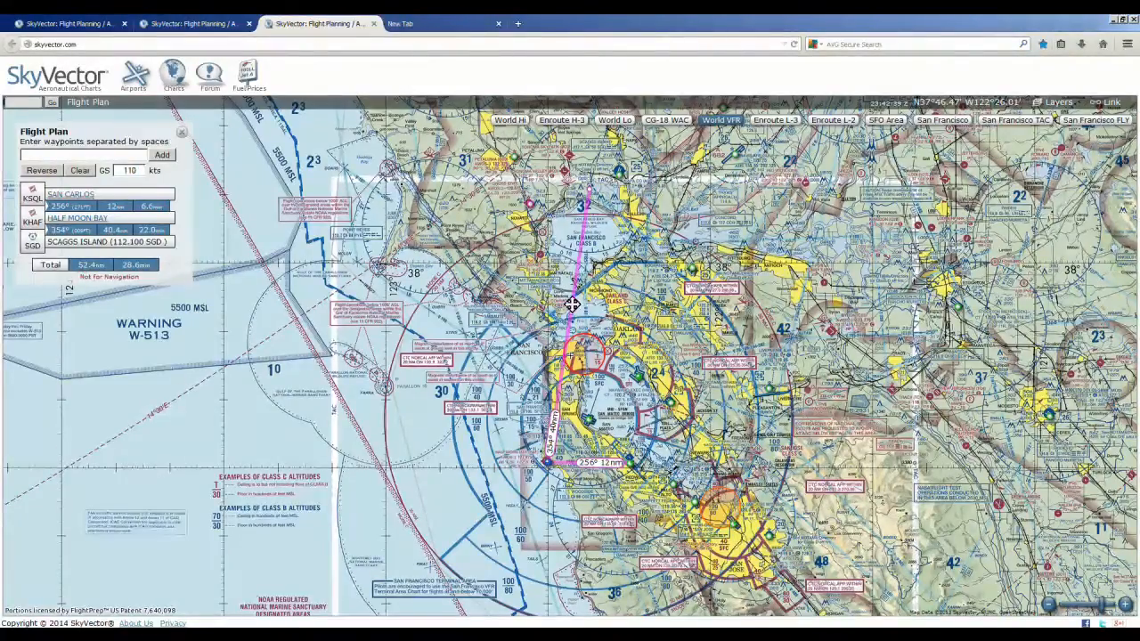
drag(573, 281, 503, 505)
drag(581, 311, 525, 483)
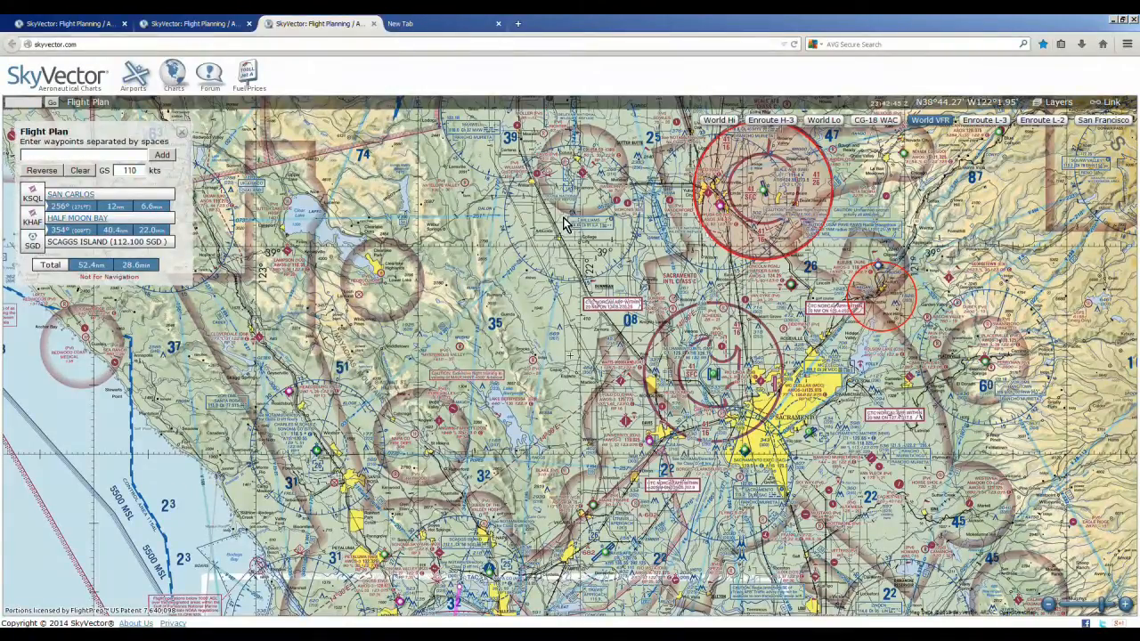
mouse_move(574, 220)
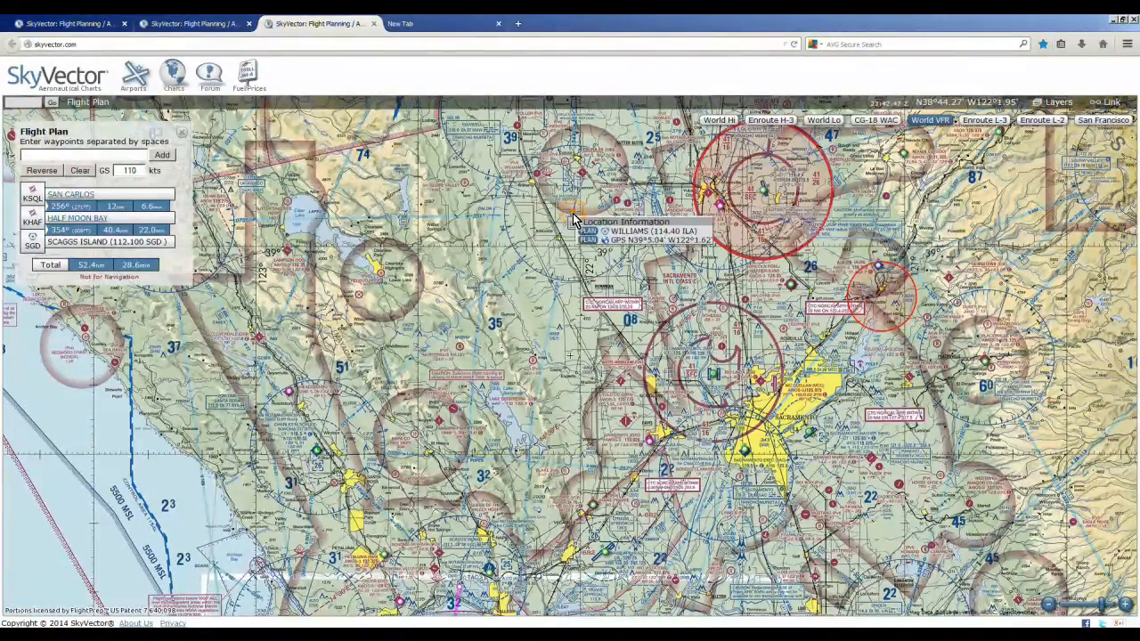
click(588, 233)
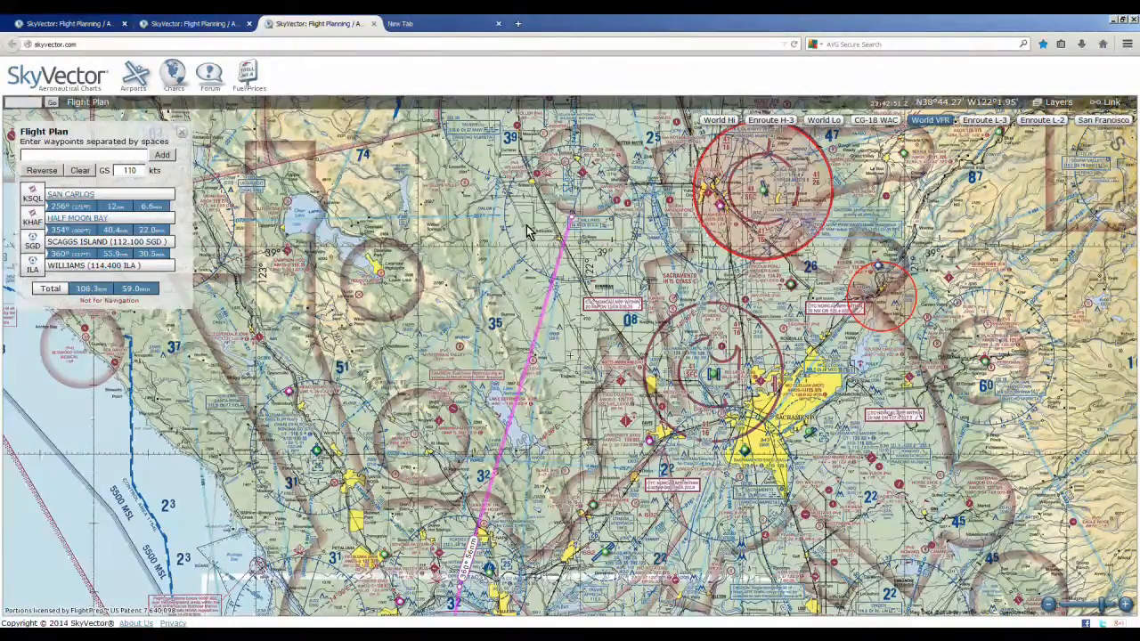
- Add the Red Bluff VOR (RBL) as the waypoint after Williams in the flight plan
drag(528, 220, 504, 529)
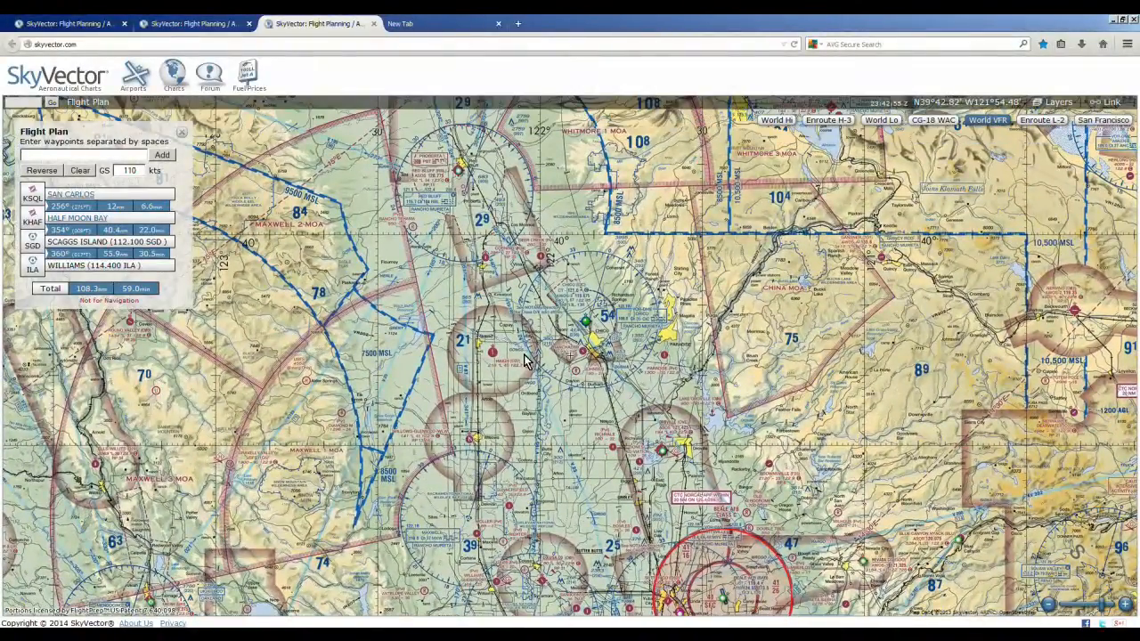
click(465, 199)
click(480, 211)
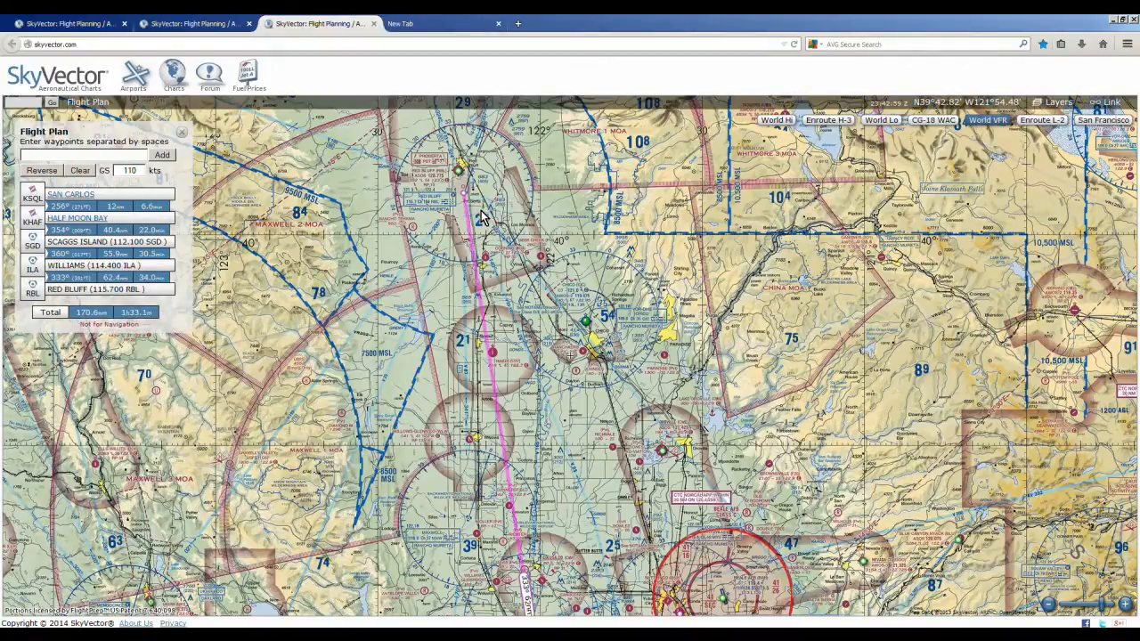
- Add the Redding navaid (108.40 RDD) as the last waypoint of the flight plan
drag(486, 205, 508, 379)
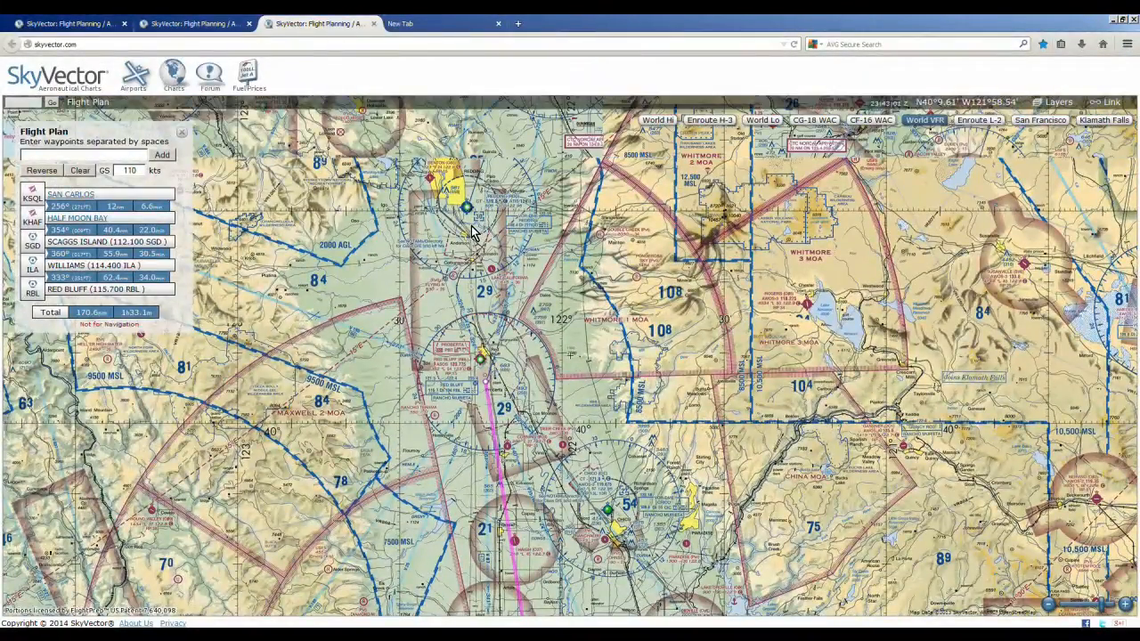
click(465, 210)
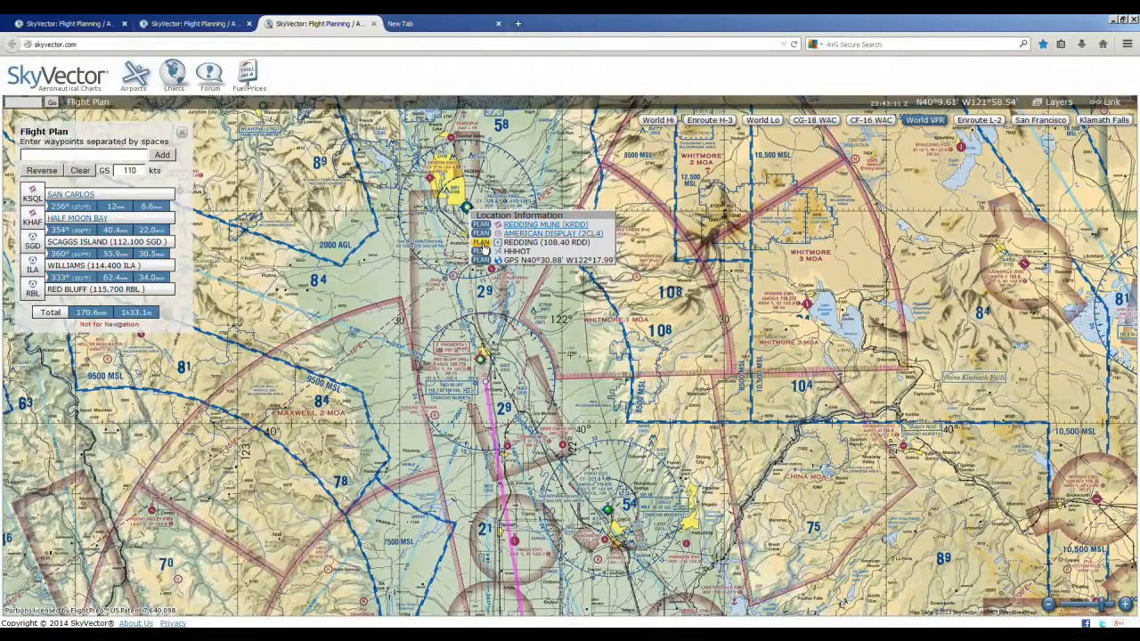
click(480, 242)
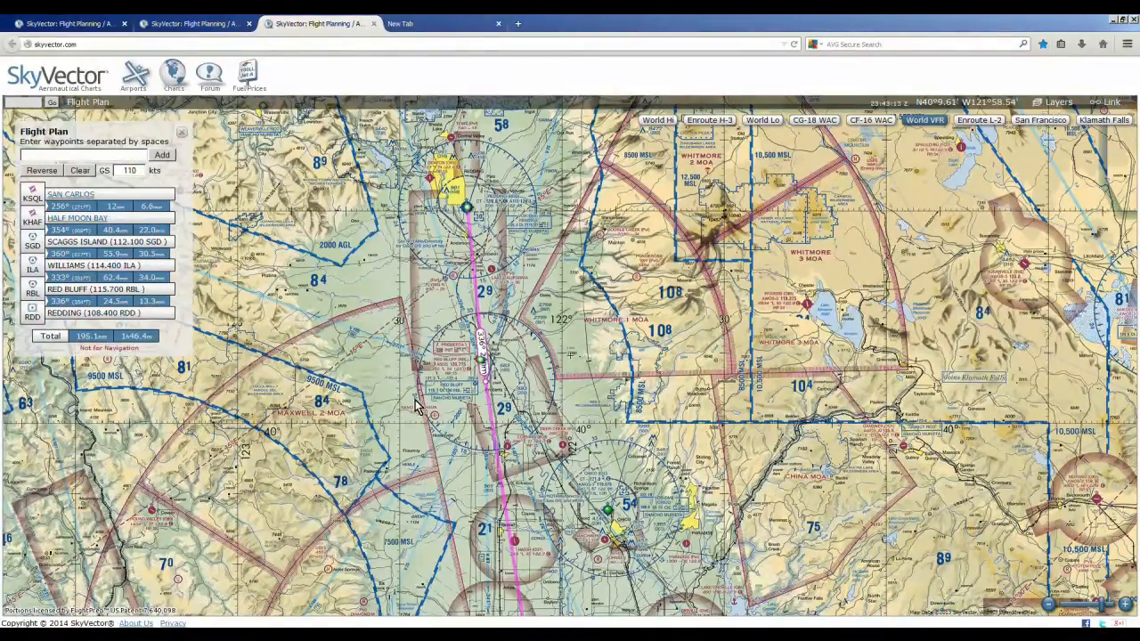
- Review the plotted route from San Carlos to Redding and the weather station reports along it, including Novato/Gnoss Field (KDVO)
drag(442, 457, 437, 301)
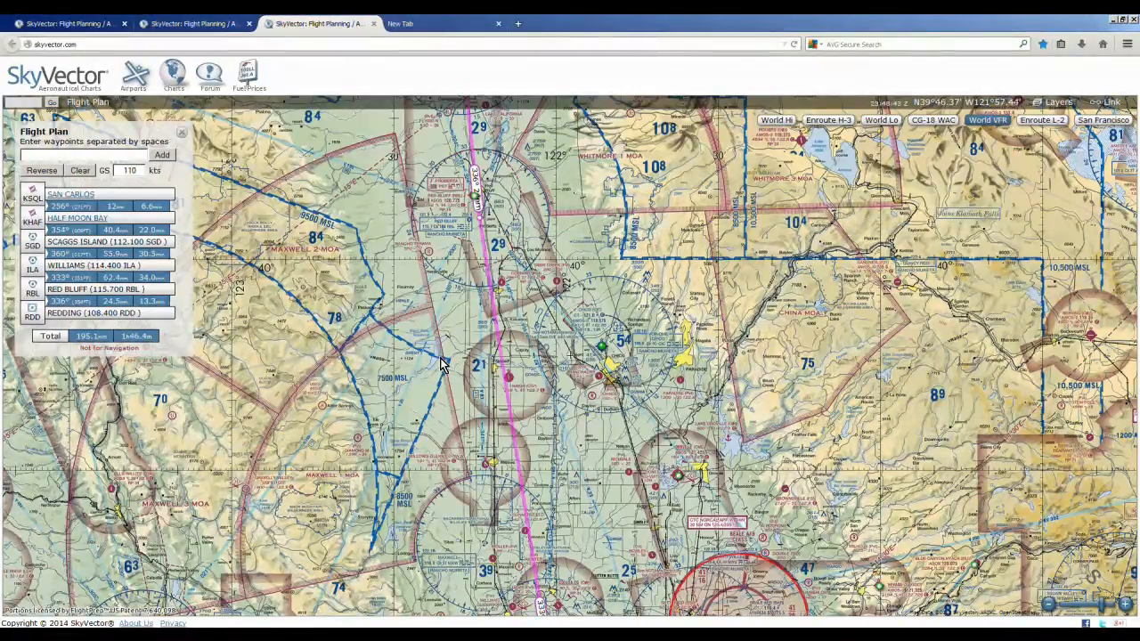
scroll(440, 361, down, 2)
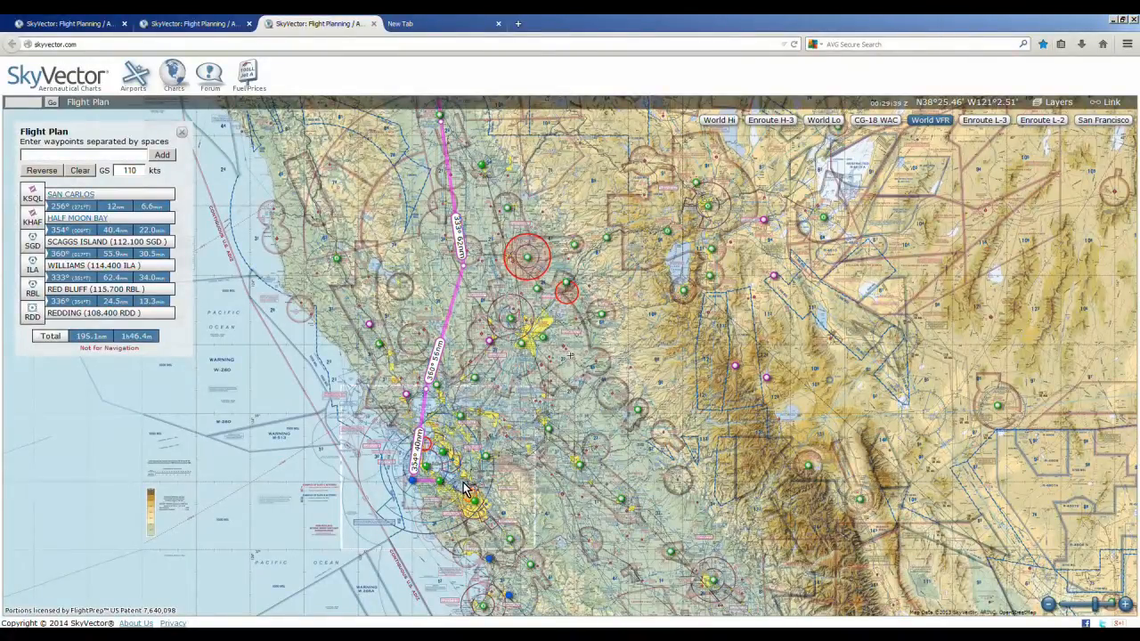
mouse_move(444, 488)
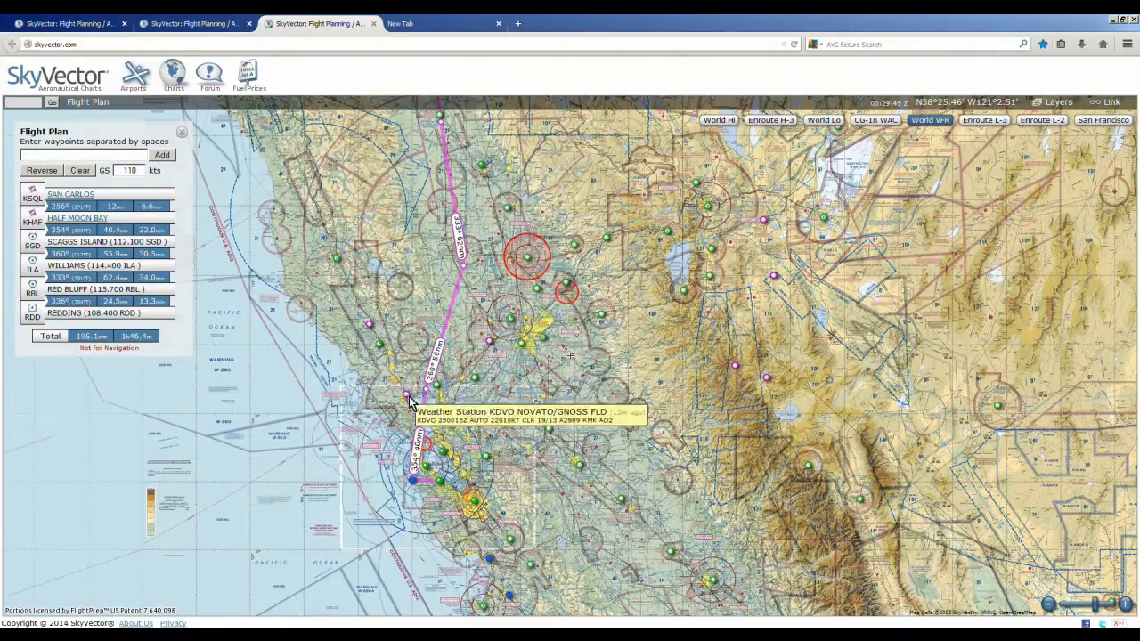
mouse_move(413, 408)
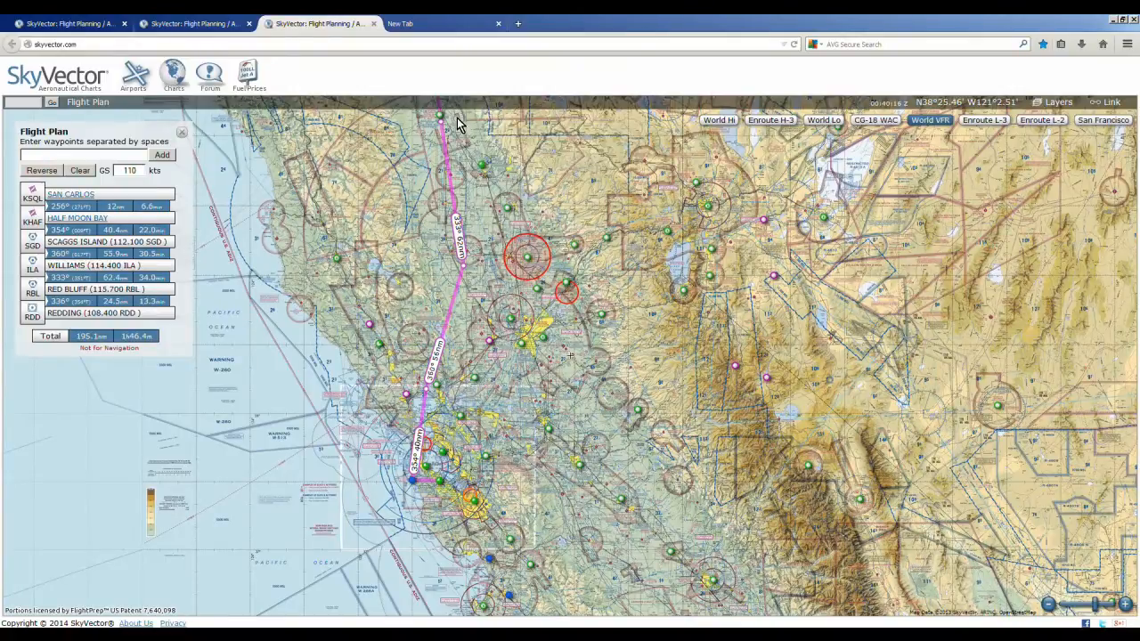
mouse_move(440, 122)
drag(456, 157, 487, 364)
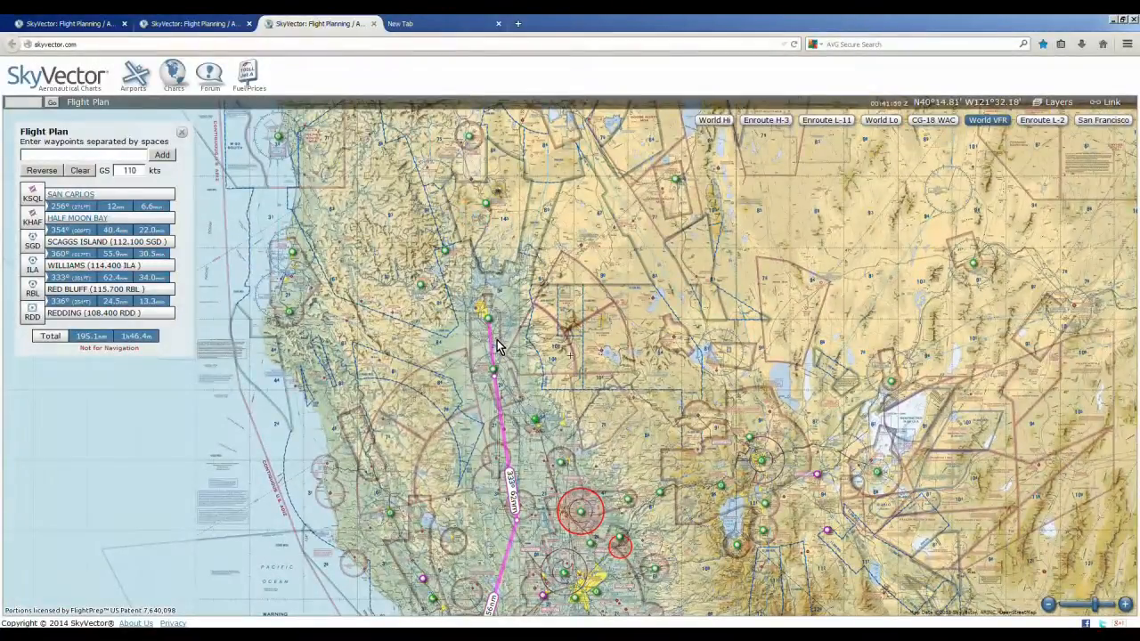